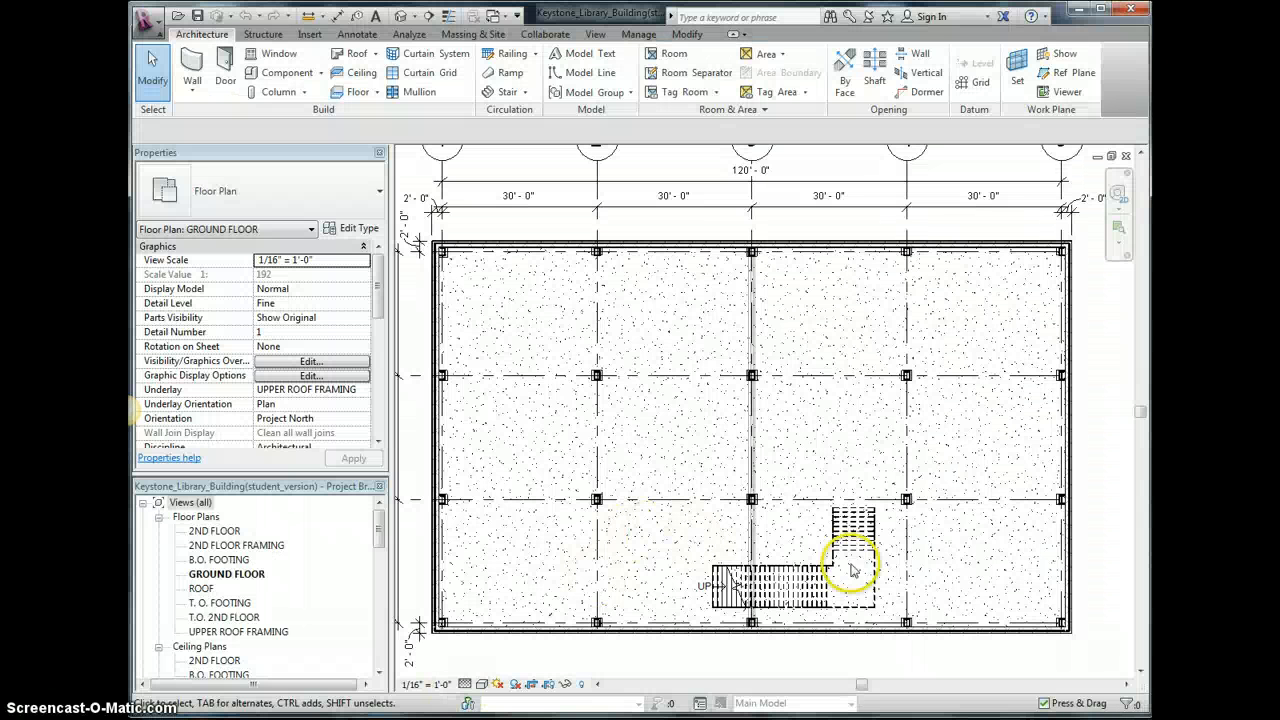
- Draw a horizontal Interior - 3 1/8" Partition (1-hr) wall about 10'-6" long east of the stairs, from GROUND FLOOR up to the upper roof level
middle_drag(943, 515, 851, 482)
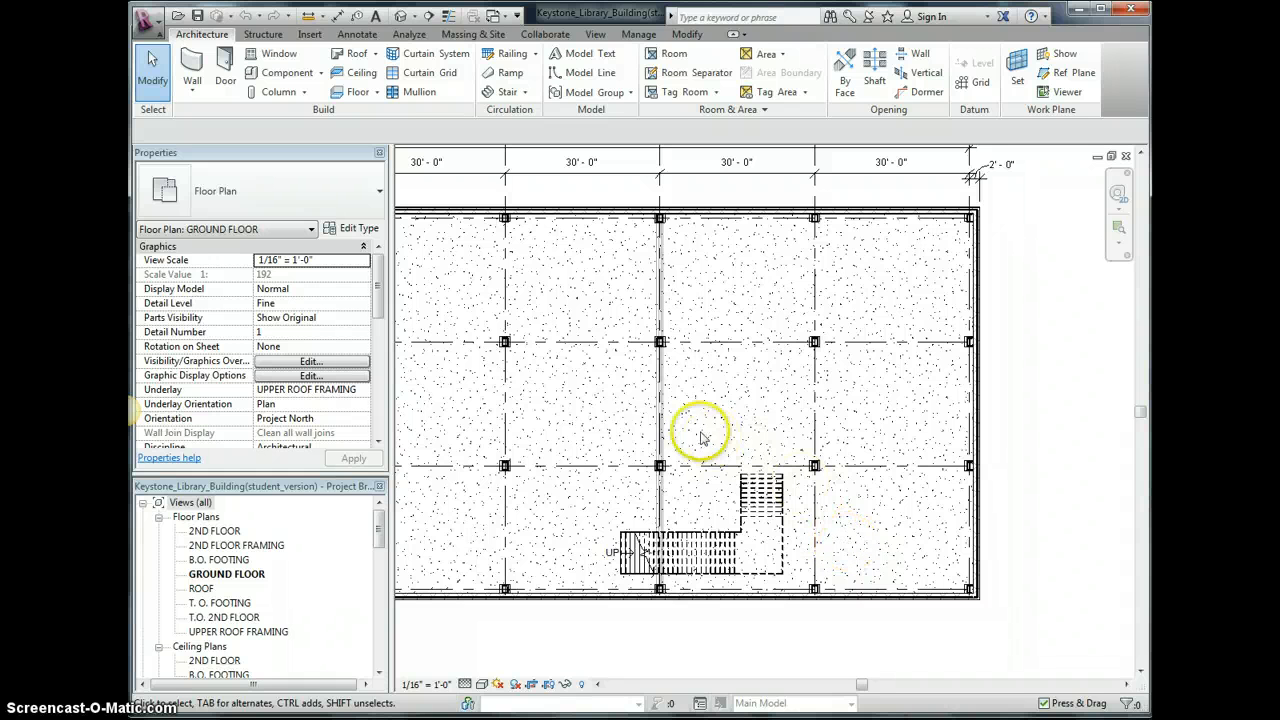
click(194, 66)
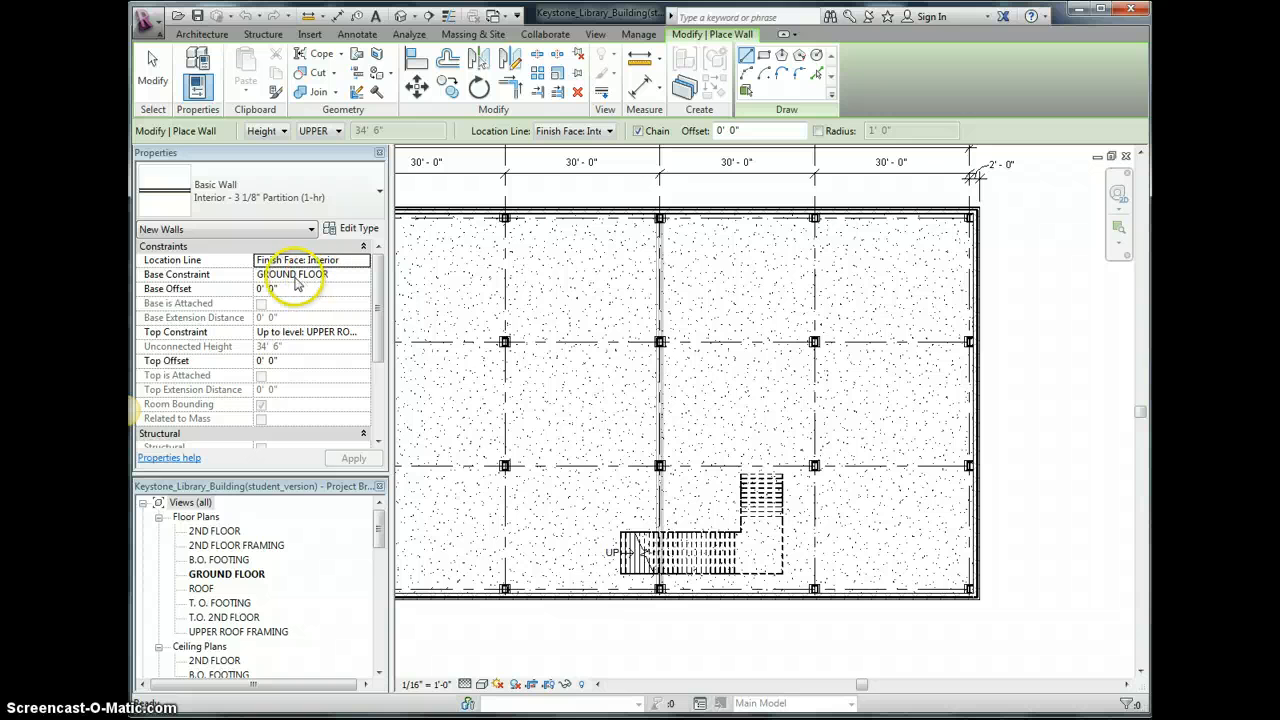
click(349, 332)
click(366, 394)
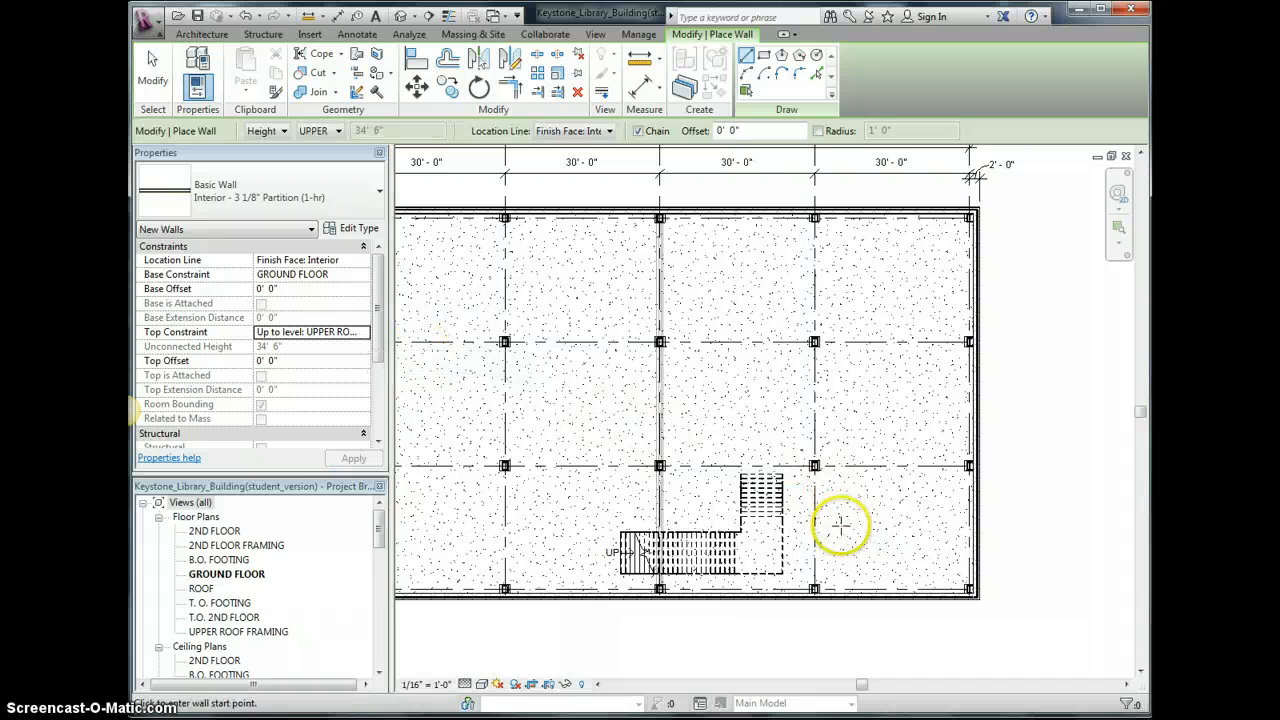
scroll(836, 527, up, 2)
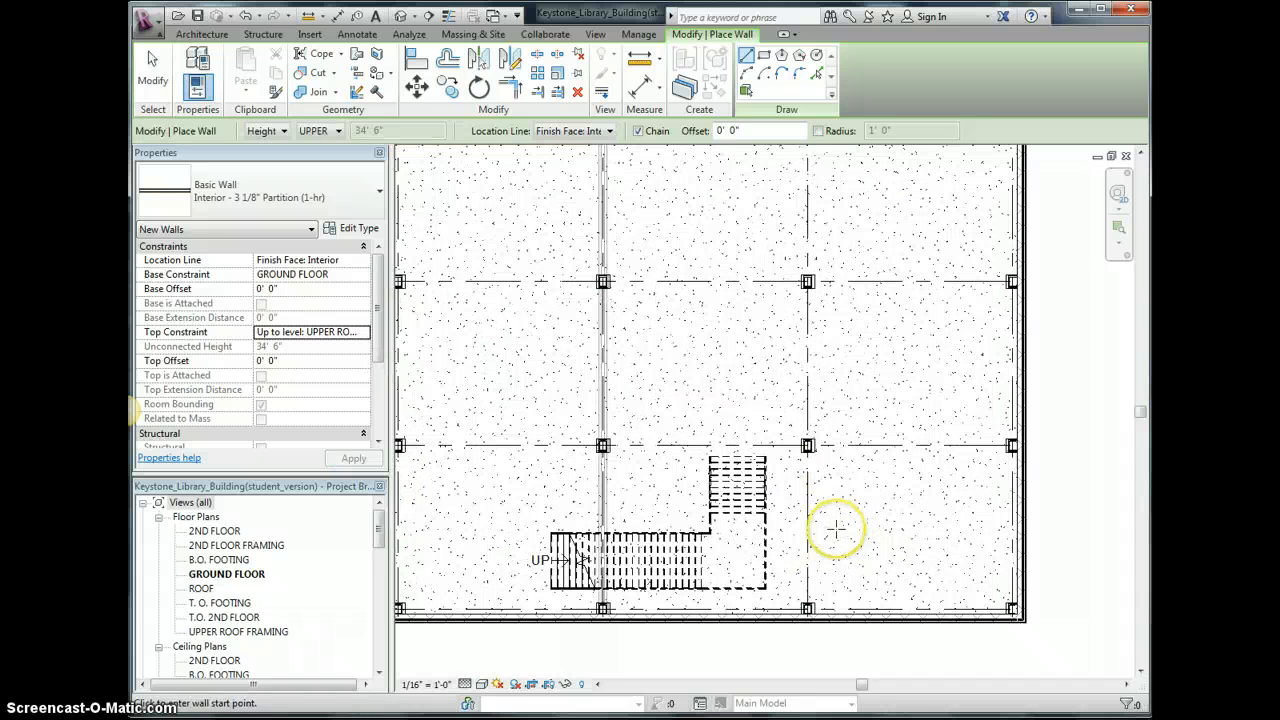
click(832, 529)
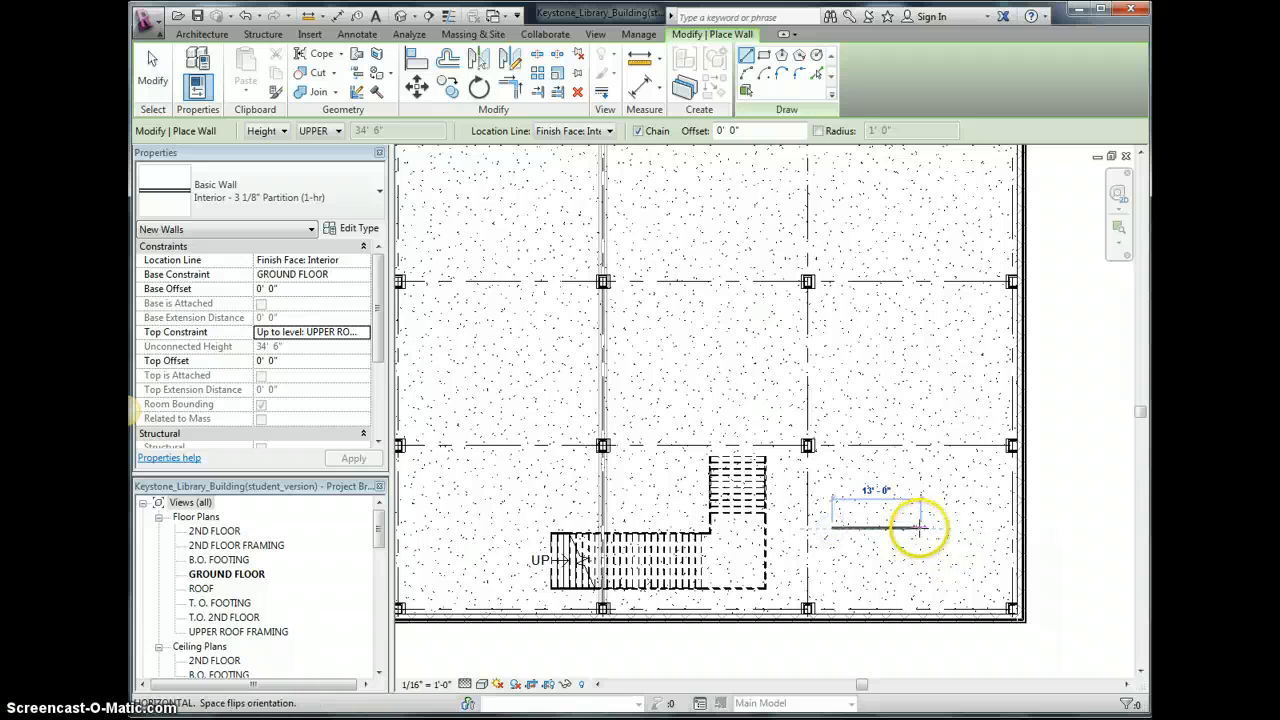
click(907, 527)
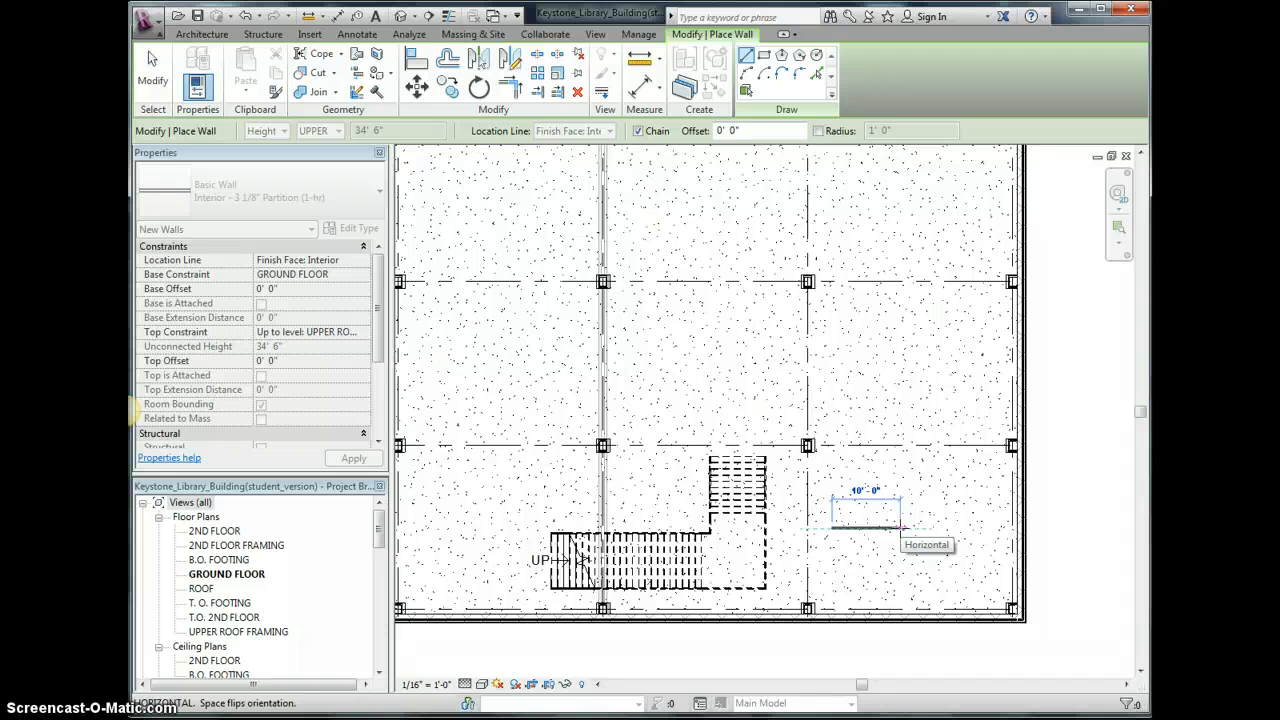
click(903, 527)
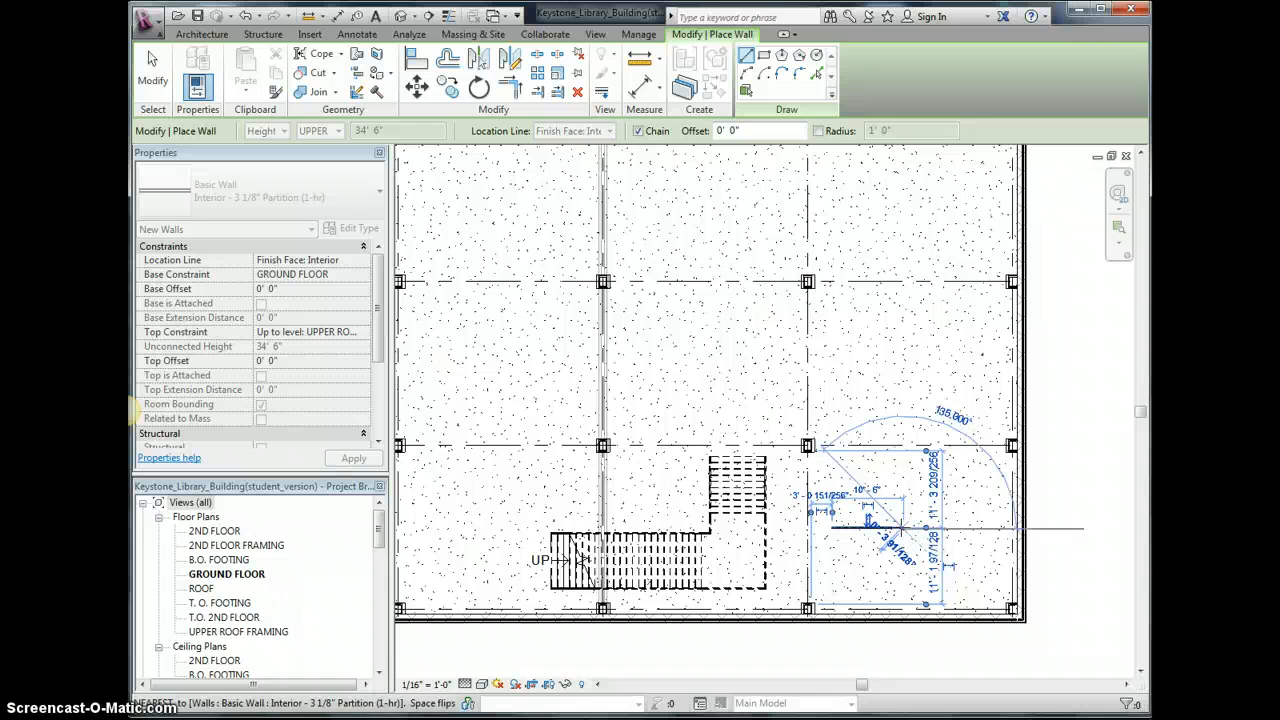
- Check the new partition wall in the 2ND FLOOR plan and return to the GROUND FLOOR plan
click(215, 531)
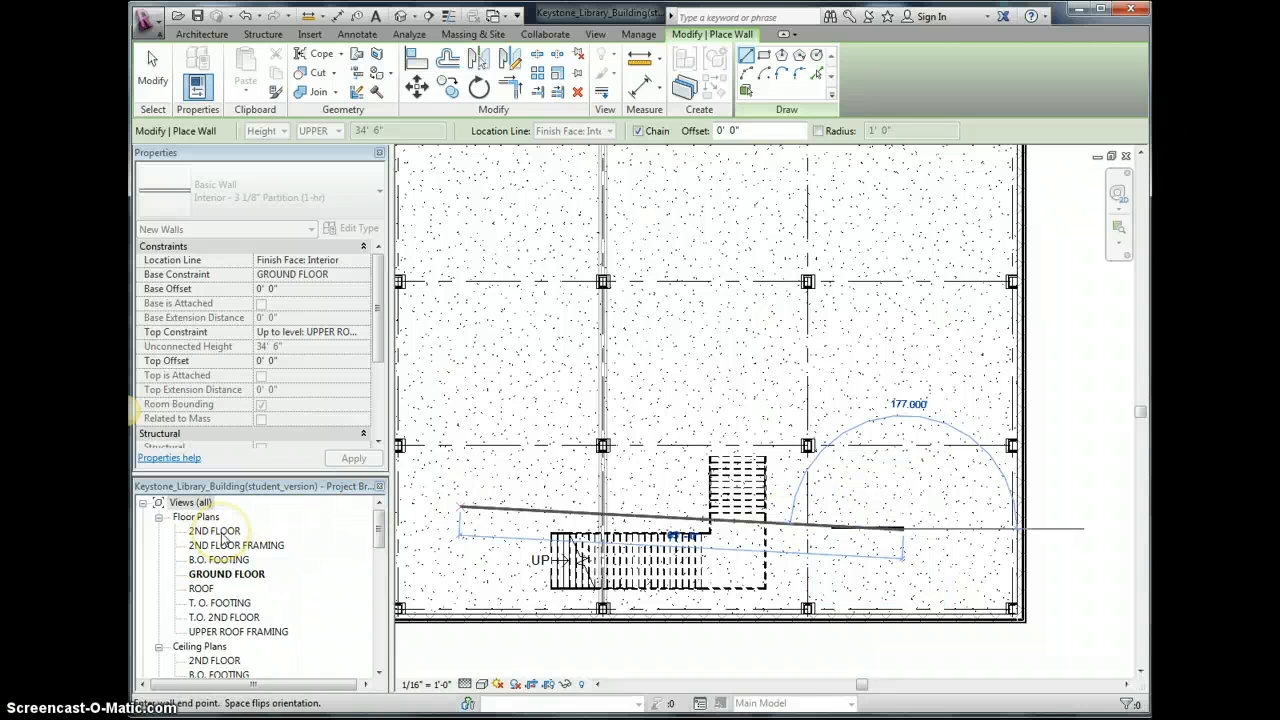
double_click(222, 538)
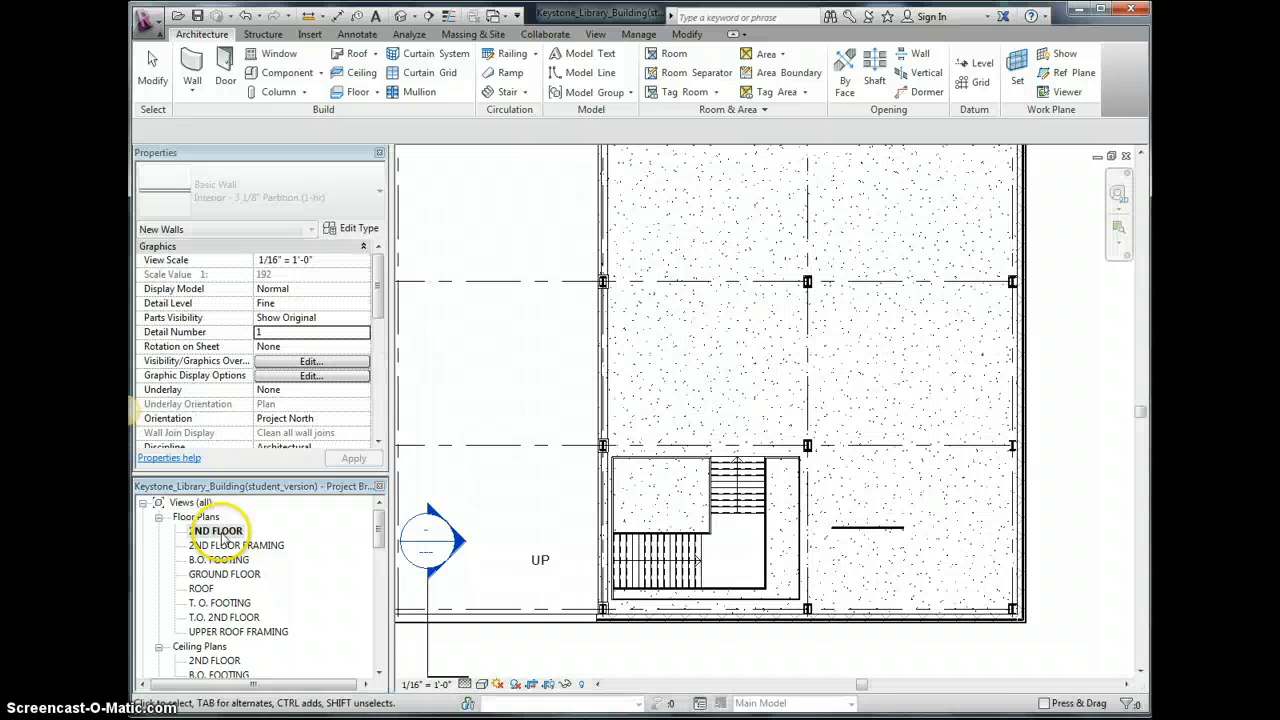
click(843, 523)
double_click(226, 574)
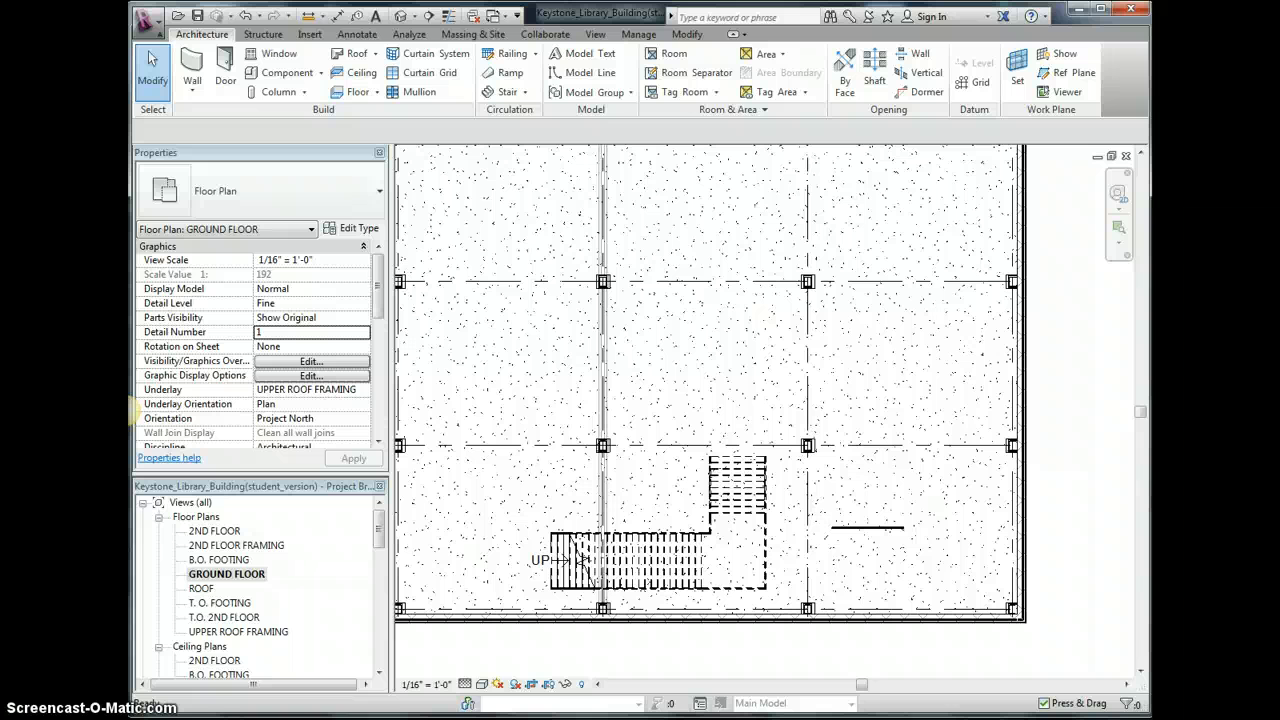
- Switch to the browser, download Elevator_updated_4116.rfa from Elevator BEGINNER.zip, and open the file in Revit
mouse_move(295, 719)
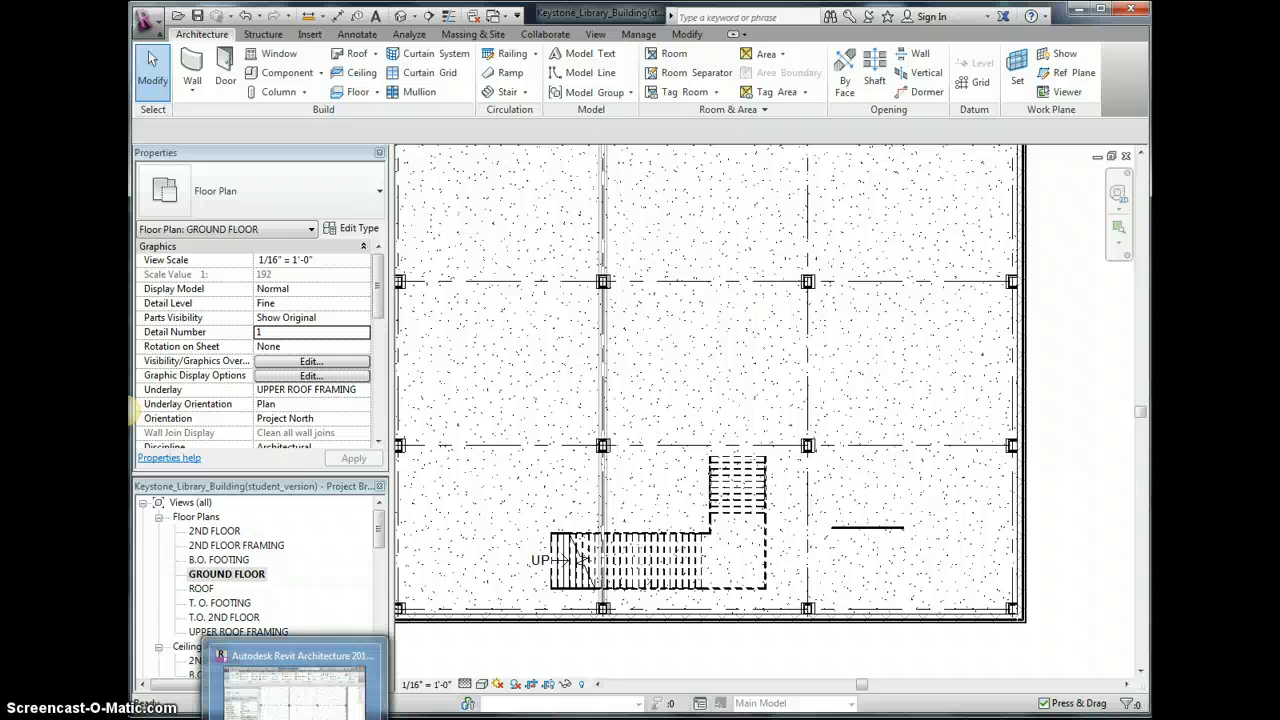
click(371, 700)
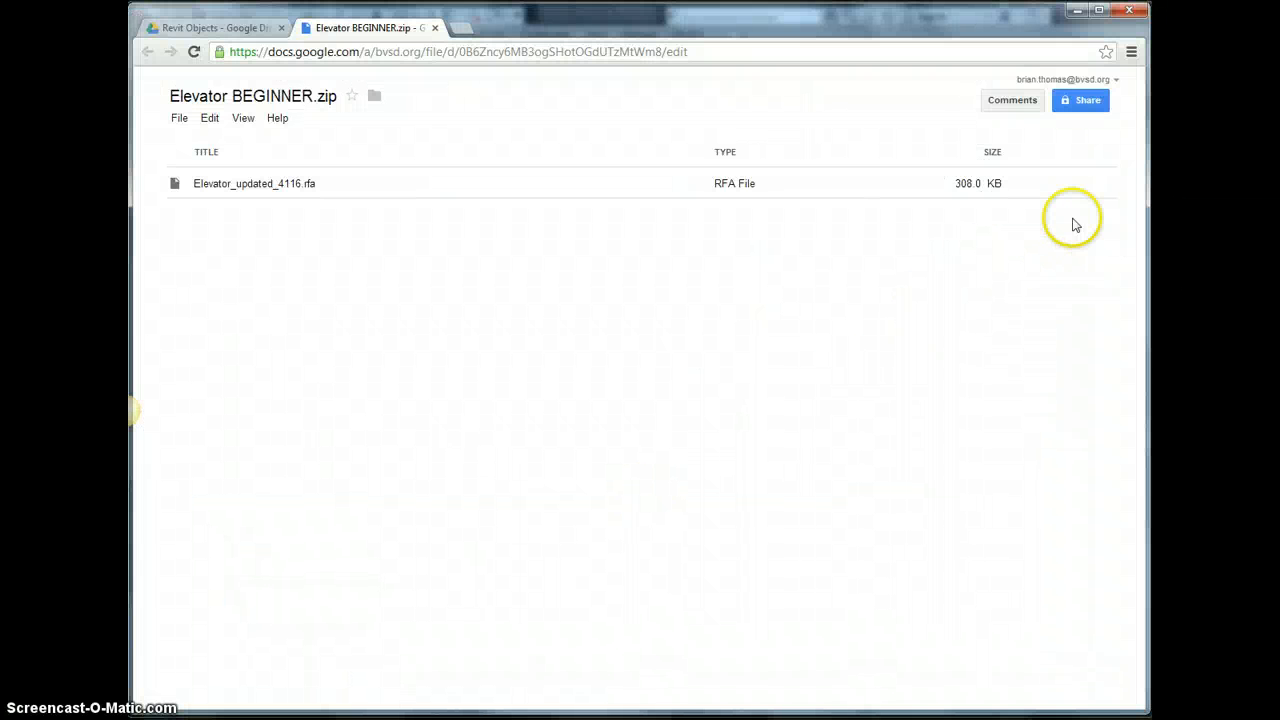
click(1071, 187)
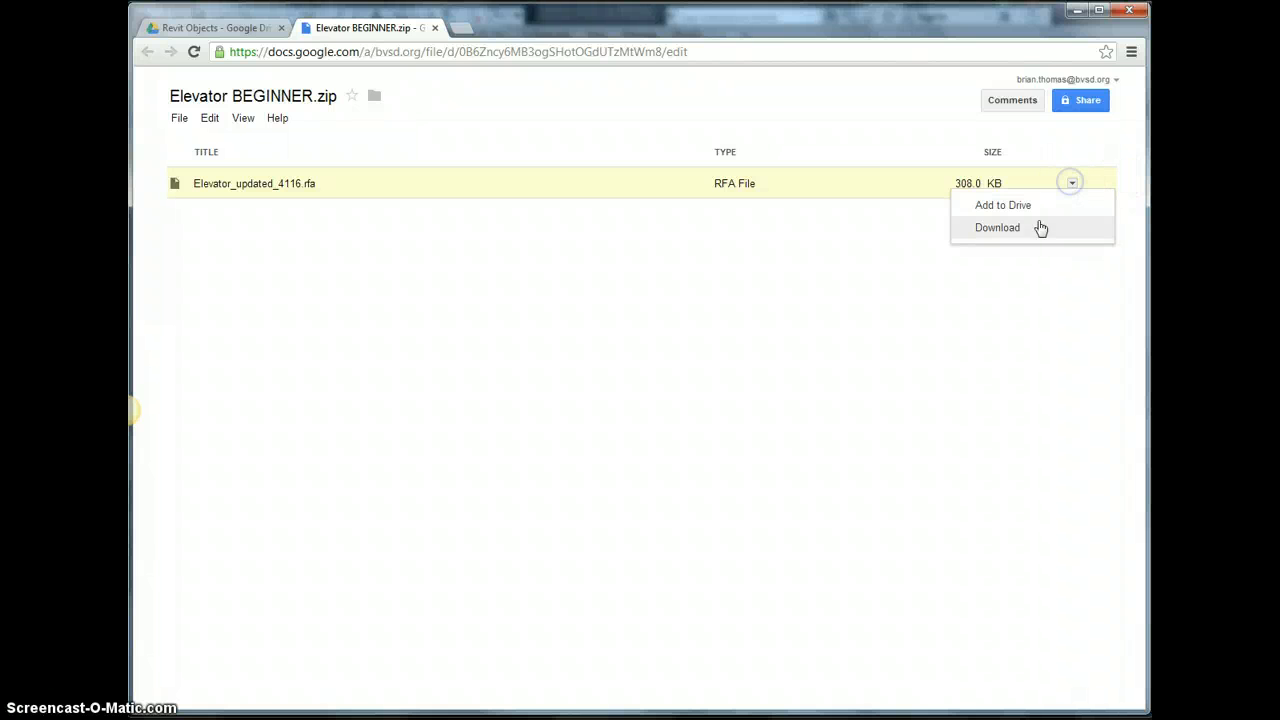
click(1011, 229)
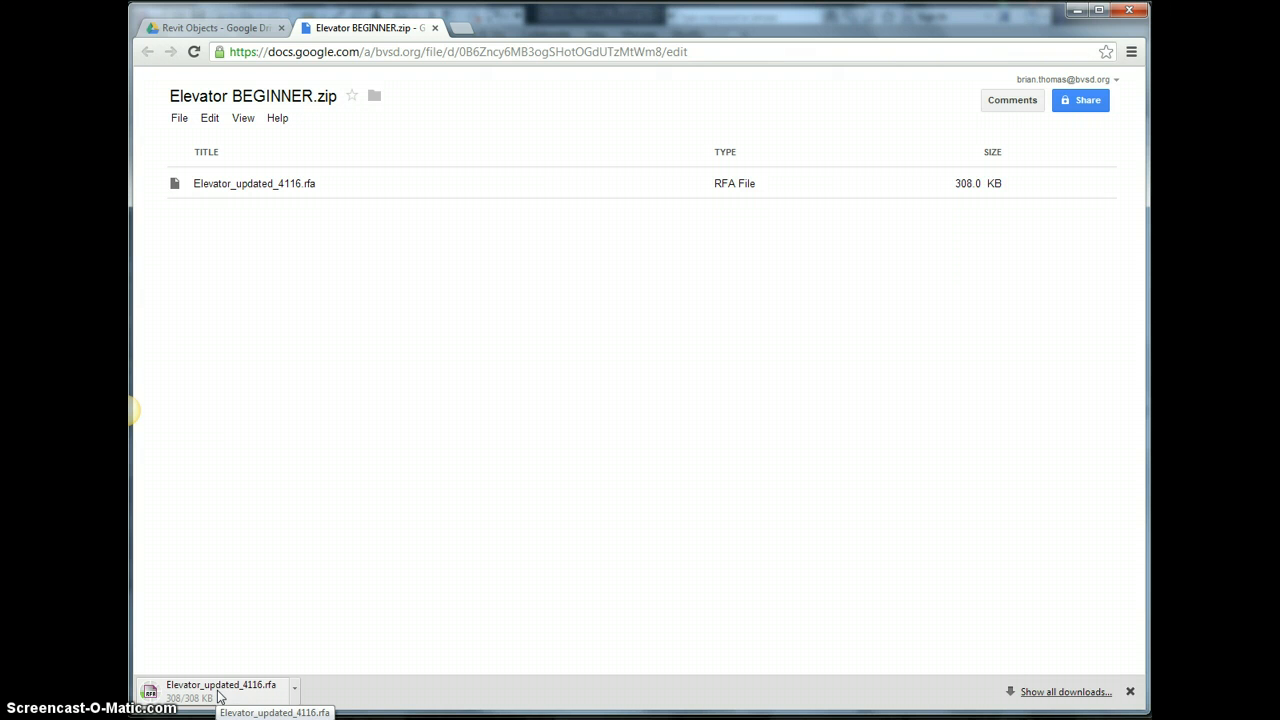
click(218, 693)
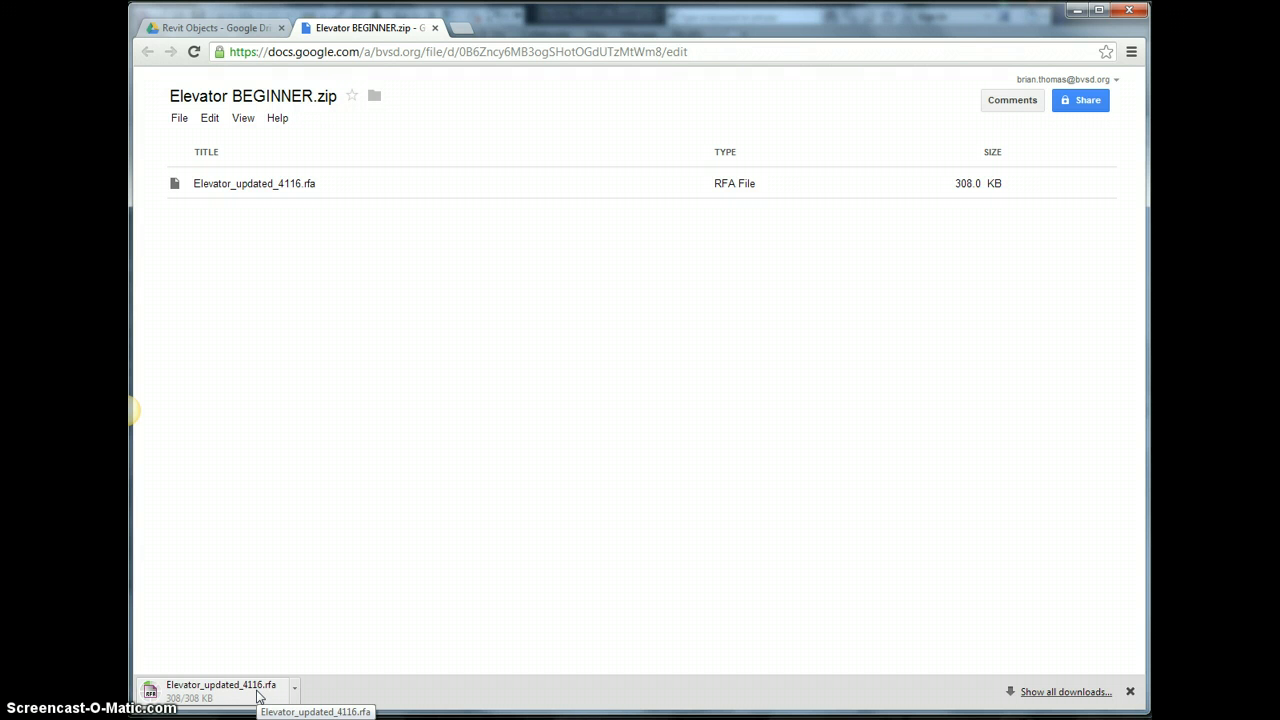
click(218, 692)
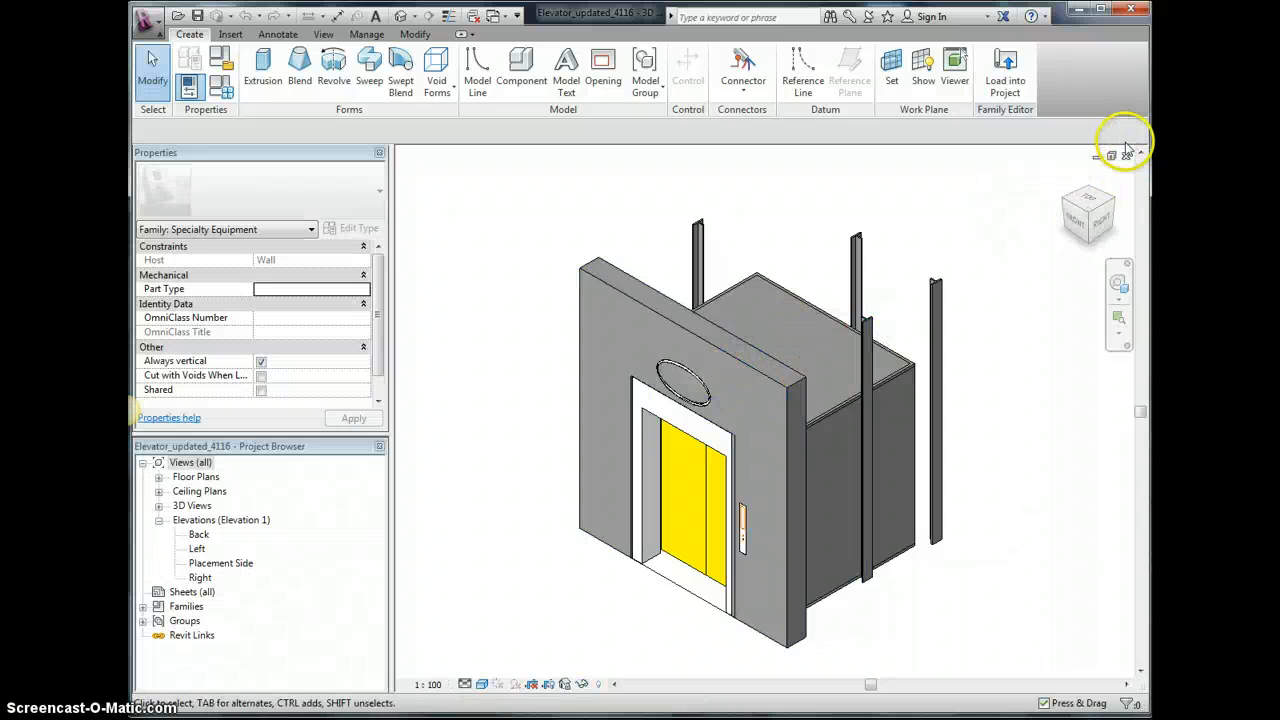
- Load the elevator family into the Keystone library project, overwriting the existing version
click(1112, 155)
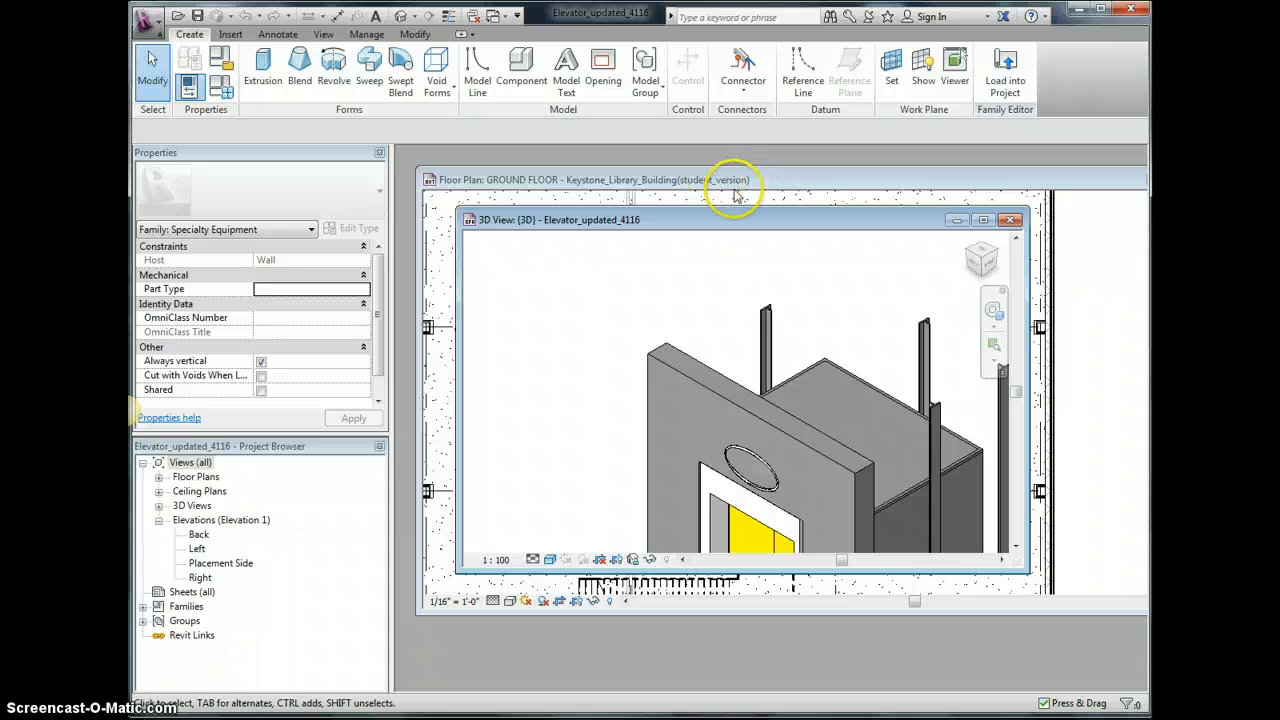
click(983, 221)
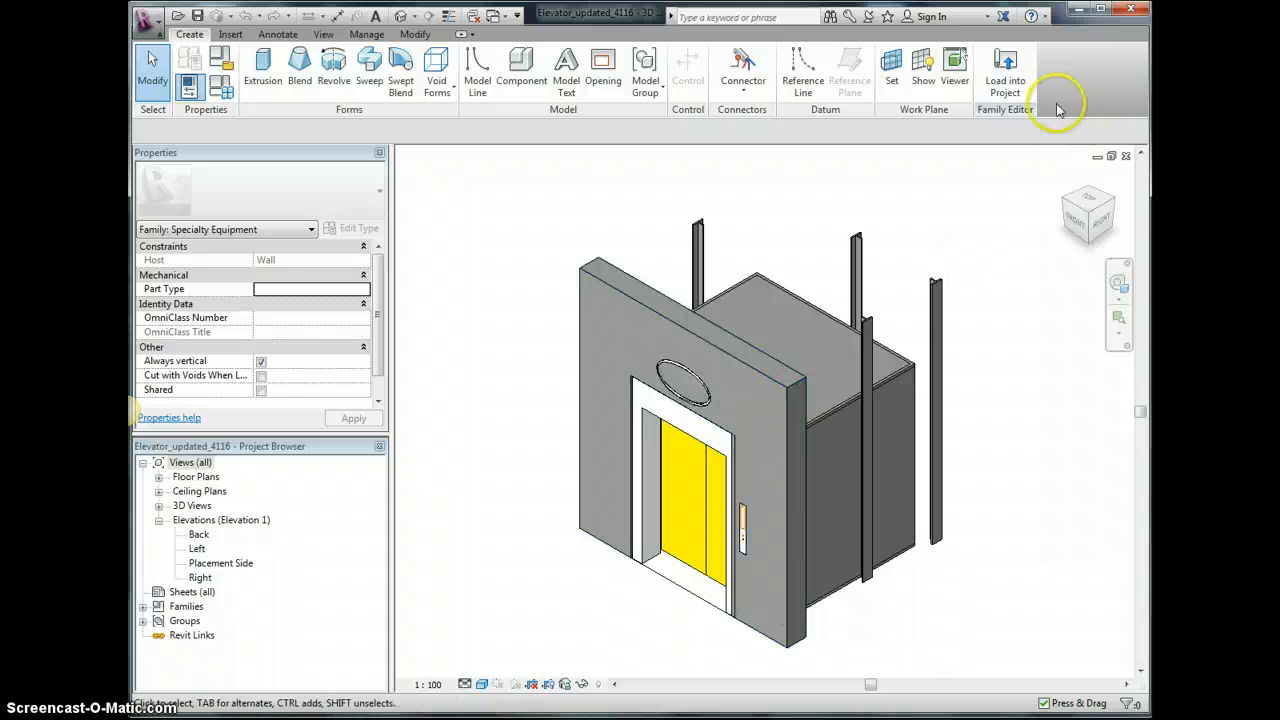
click(1006, 90)
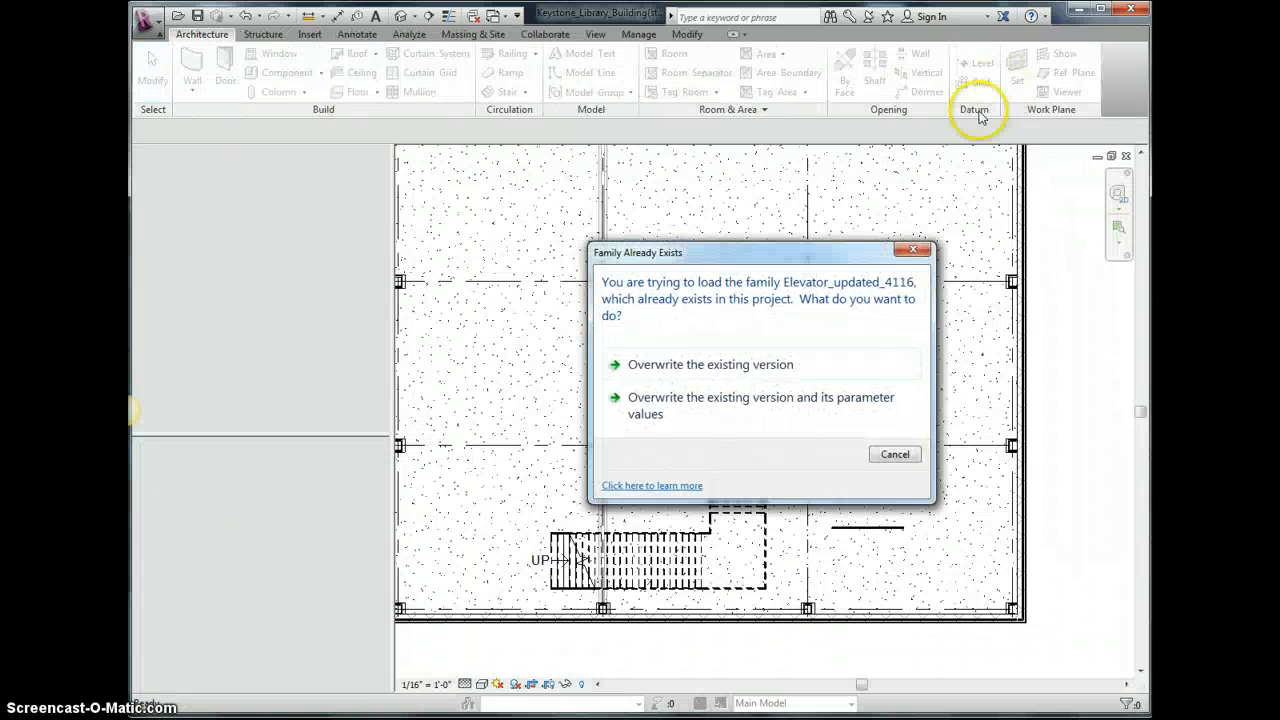
click(733, 366)
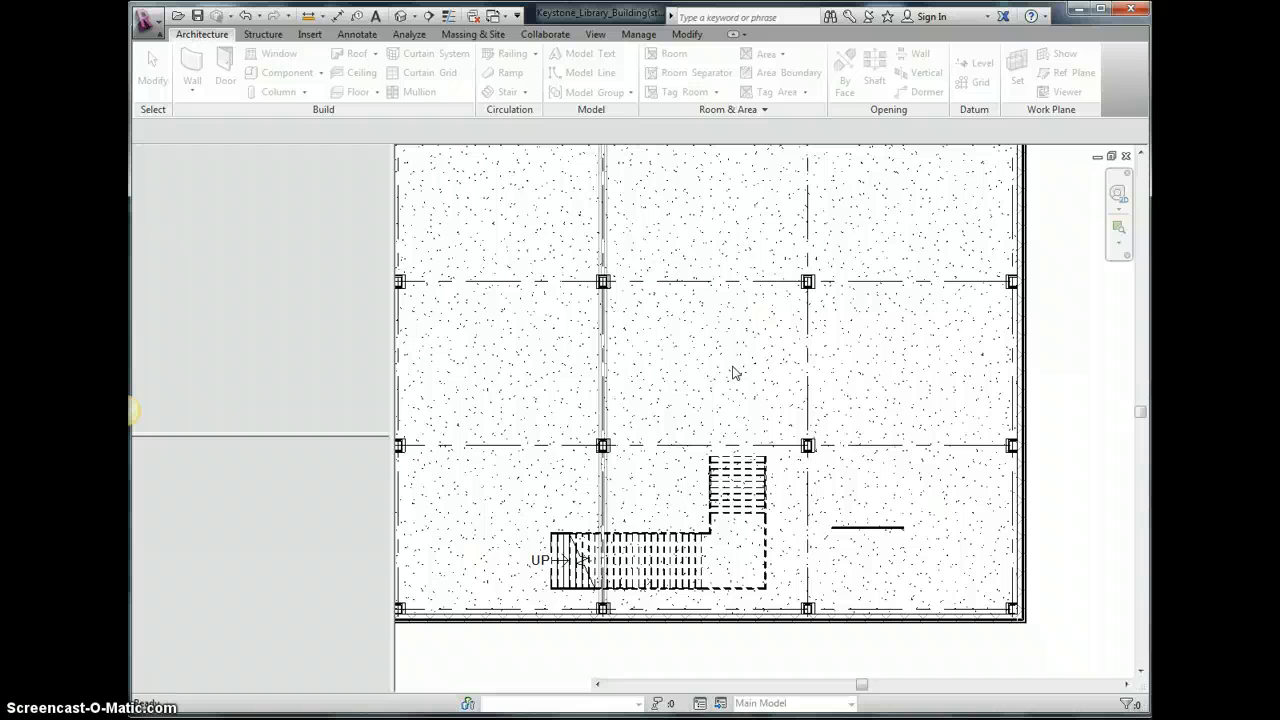
click(736, 390)
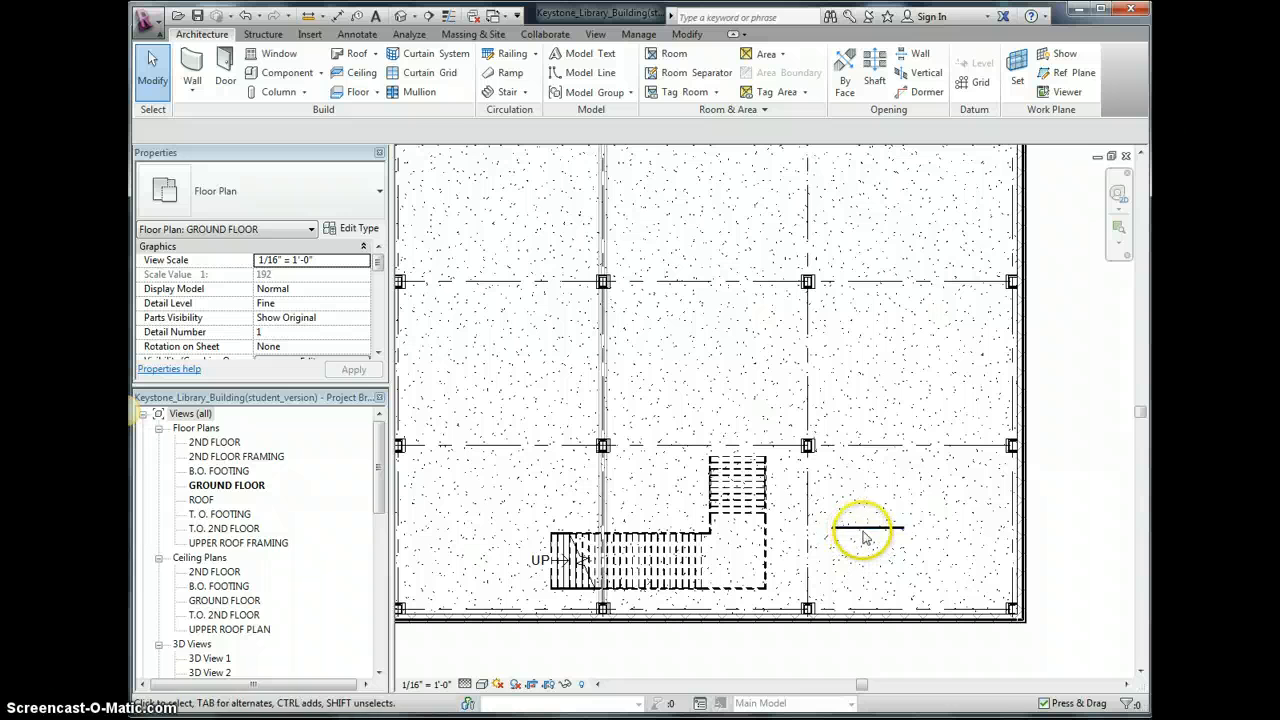
- Place the 1300 x 950mm Elevator_updated_4116 component near the middle of the partition wall on the ground floor, with the car south of the wall
click(289, 75)
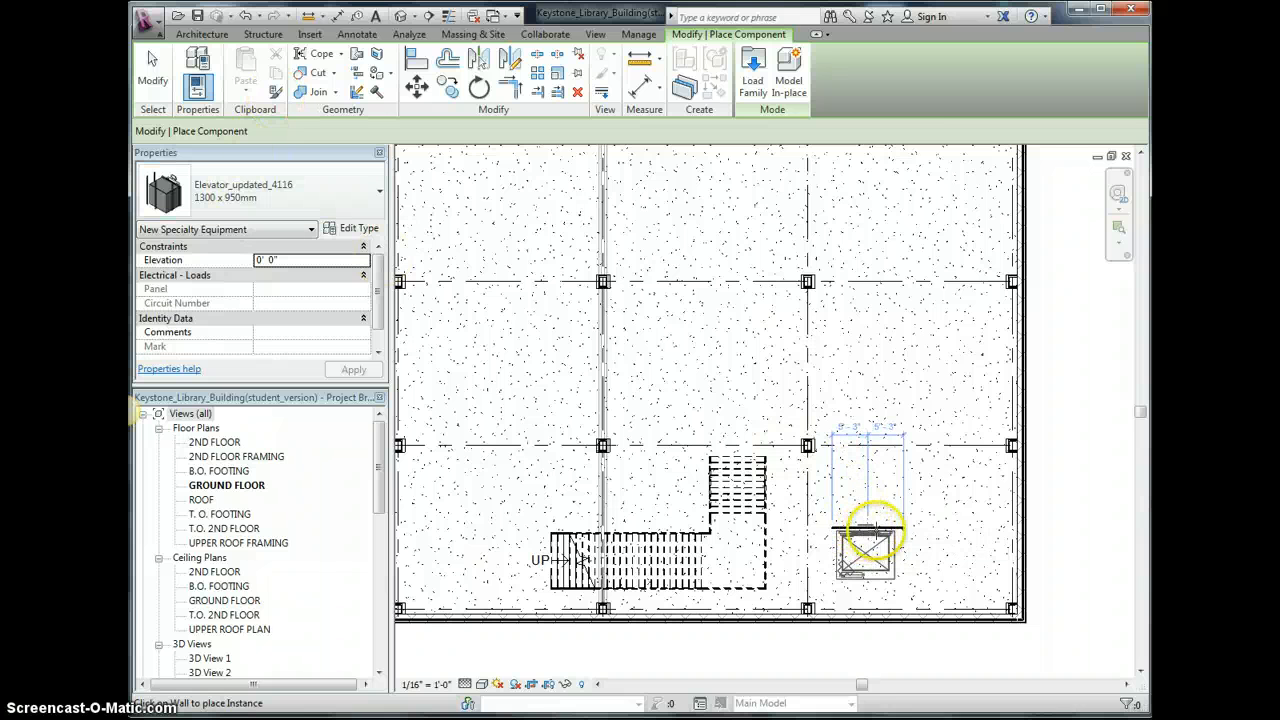
click(812, 452)
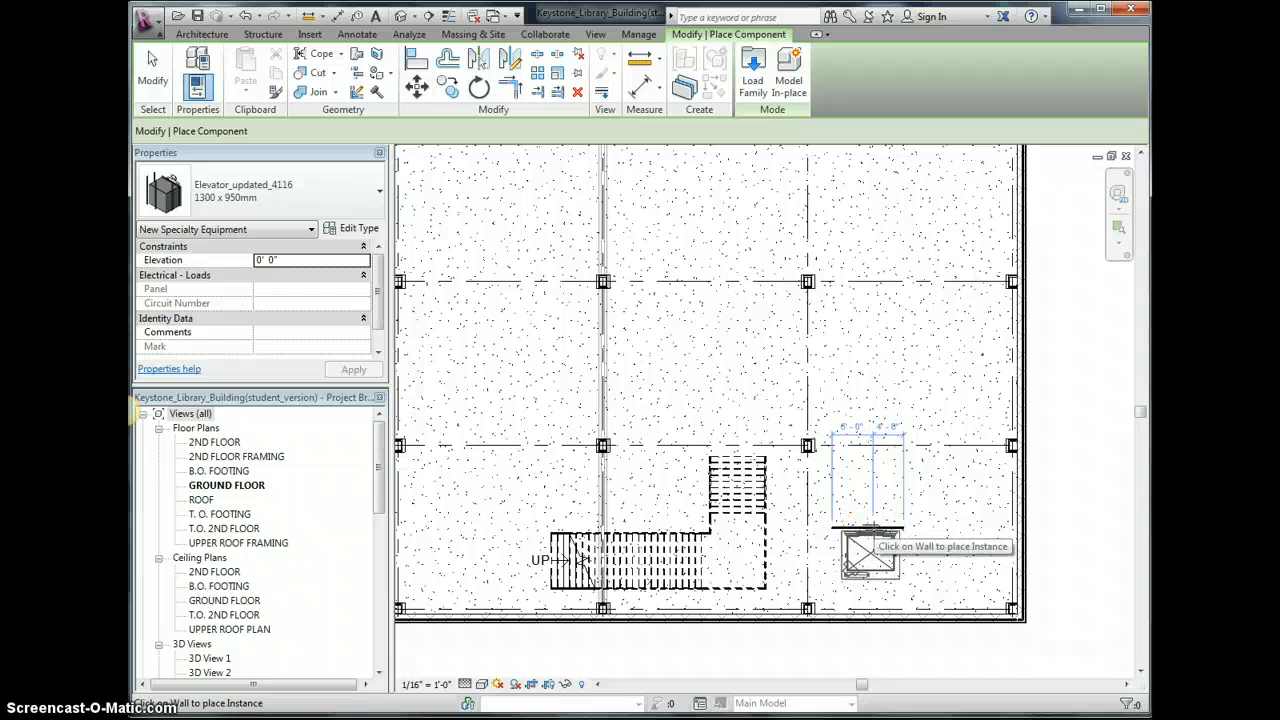
scroll(870, 555, up, 2)
scroll(873, 540, up, 1)
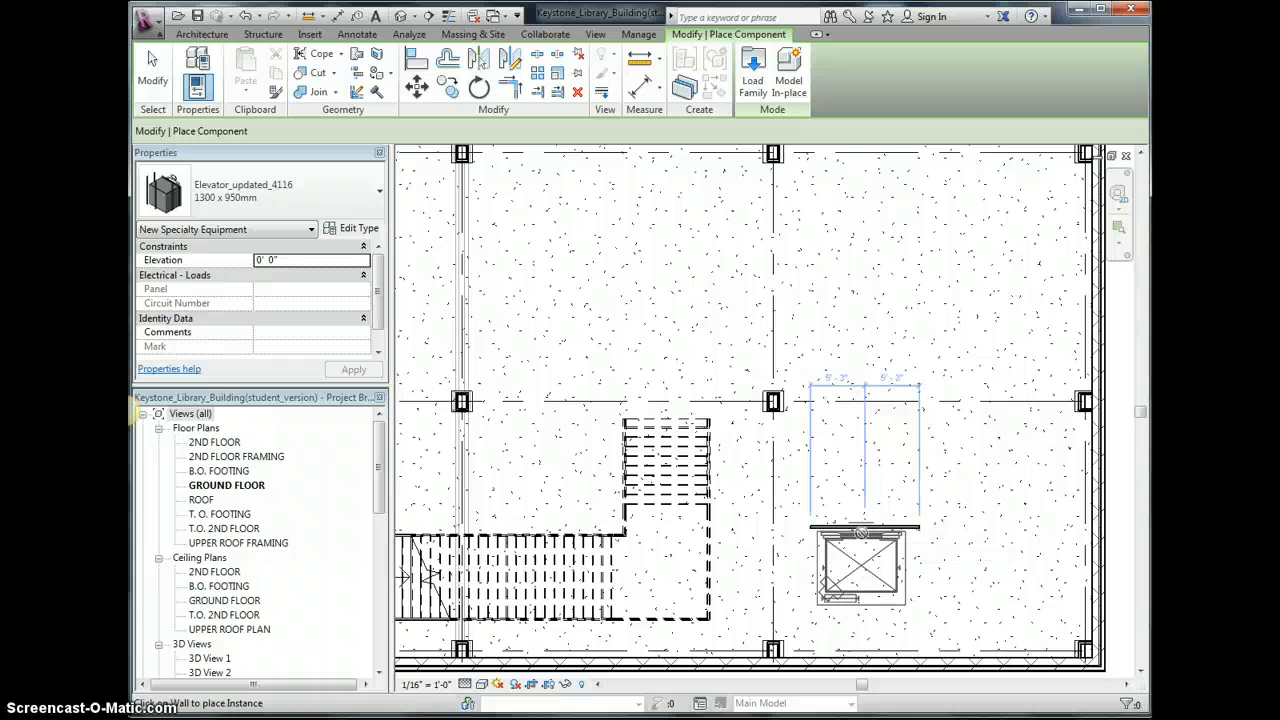
click(860, 533)
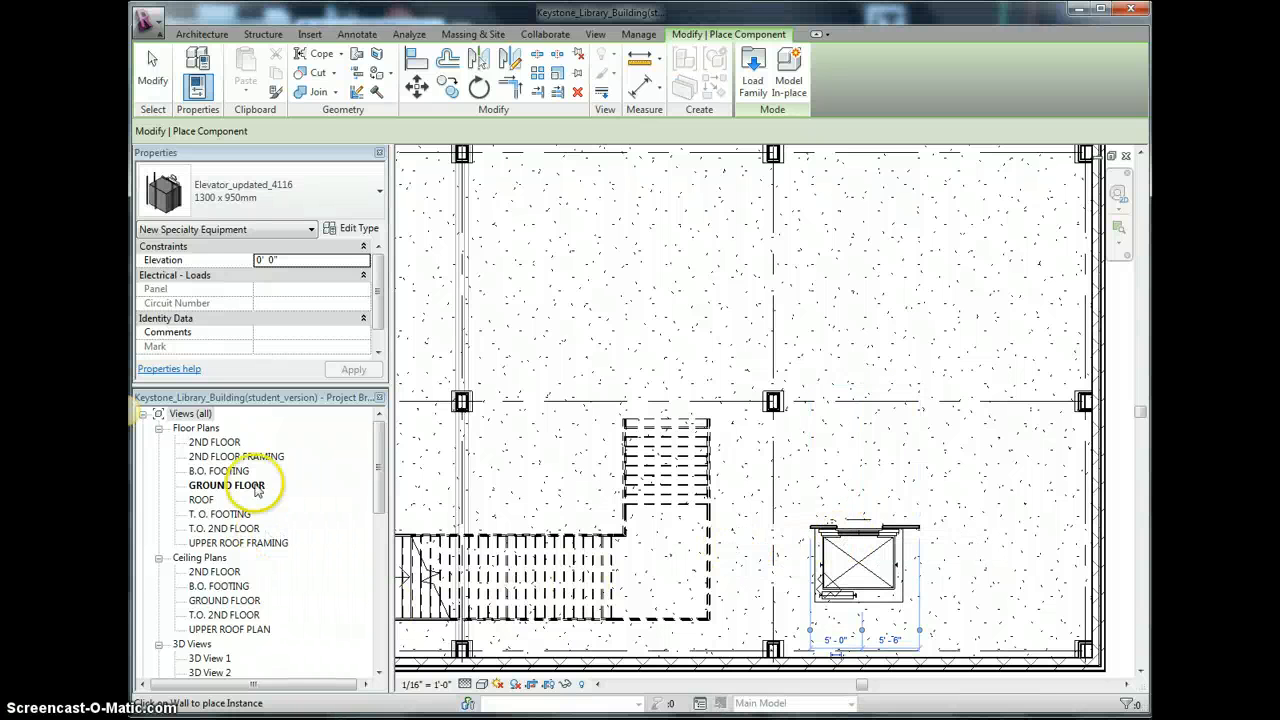
- In the 2ND FLOOR plan, place another 1300 x 950mm Elevator_updated_4116 near the middle of the same partition wall, car on the south side
double_click(228, 444)
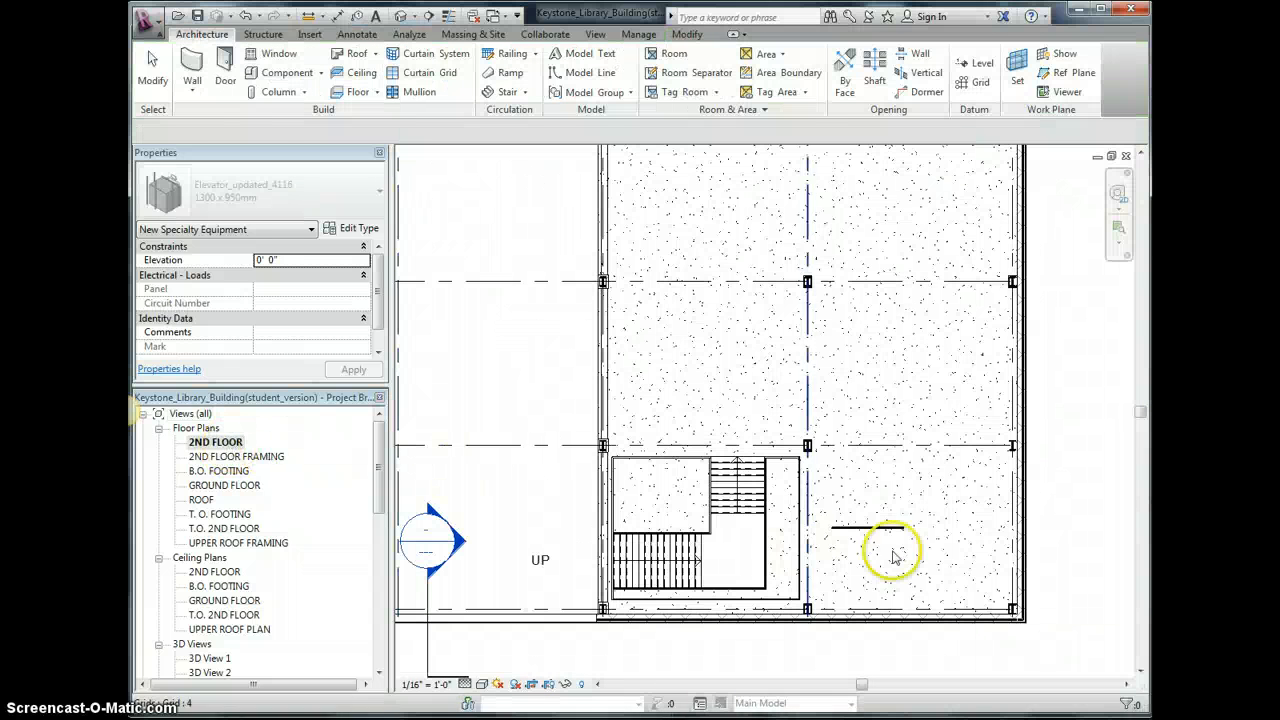
key(Escape)
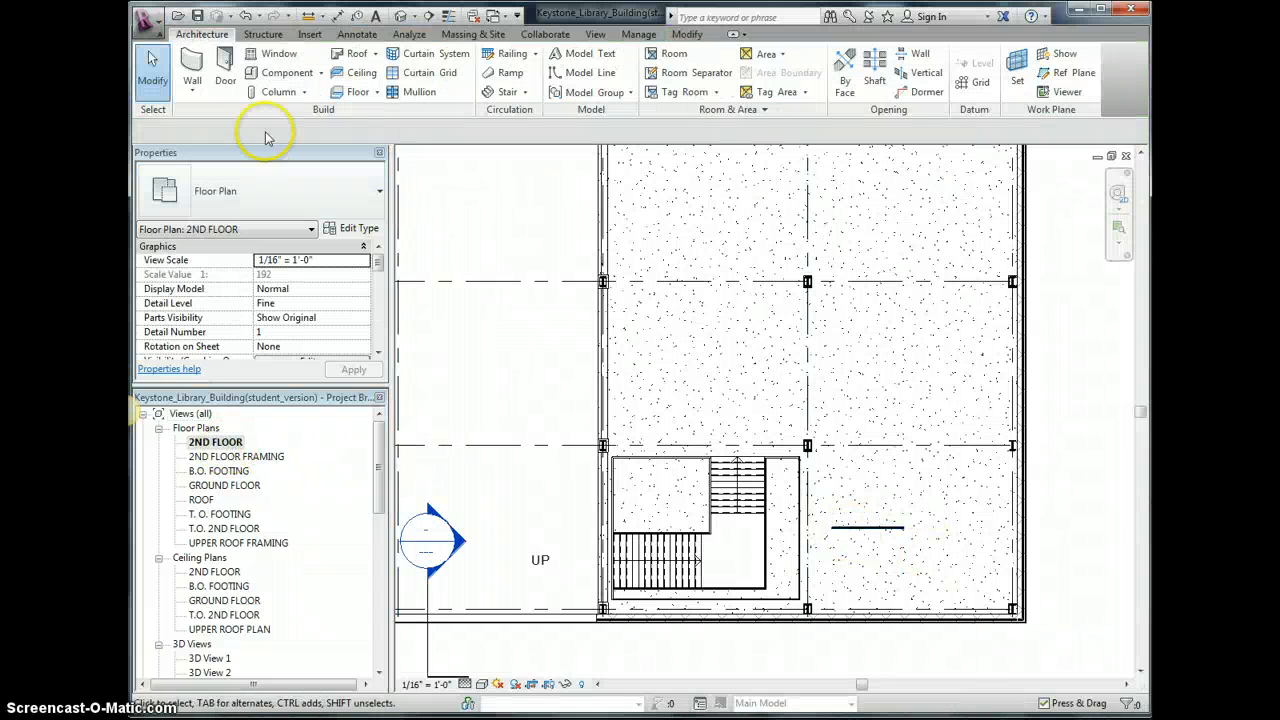
click(283, 72)
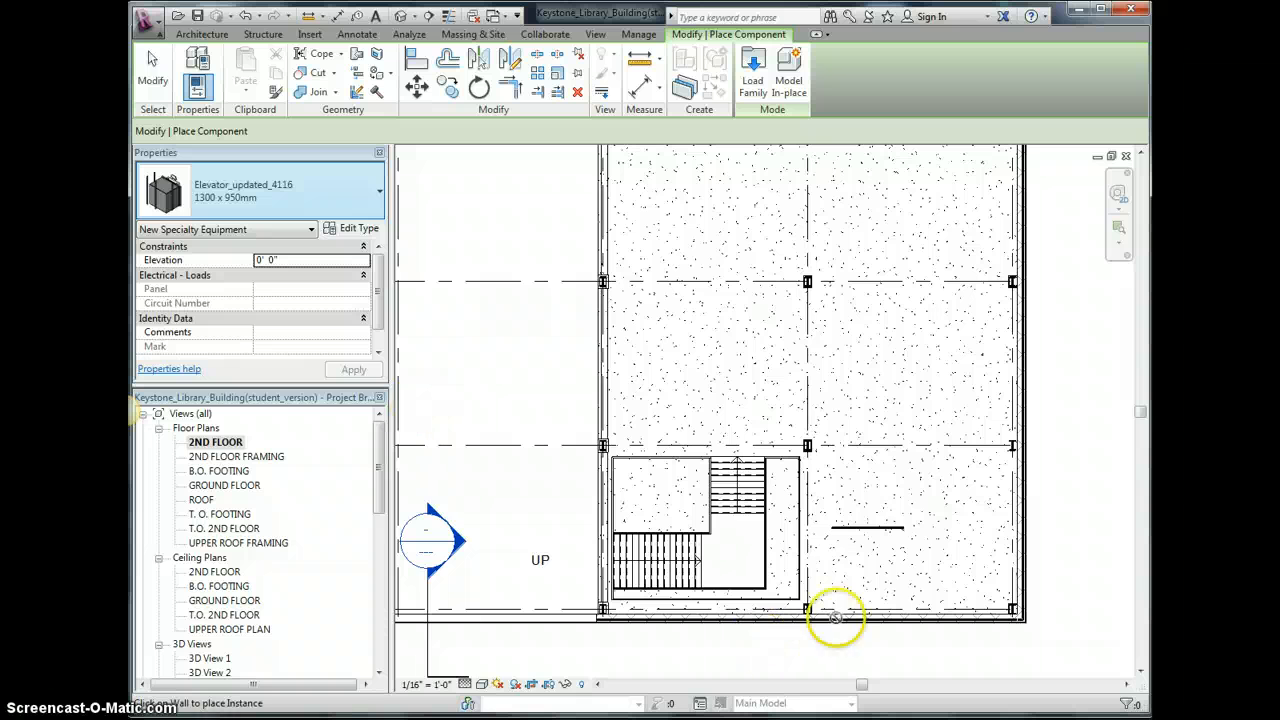
scroll(857, 535, up, 4)
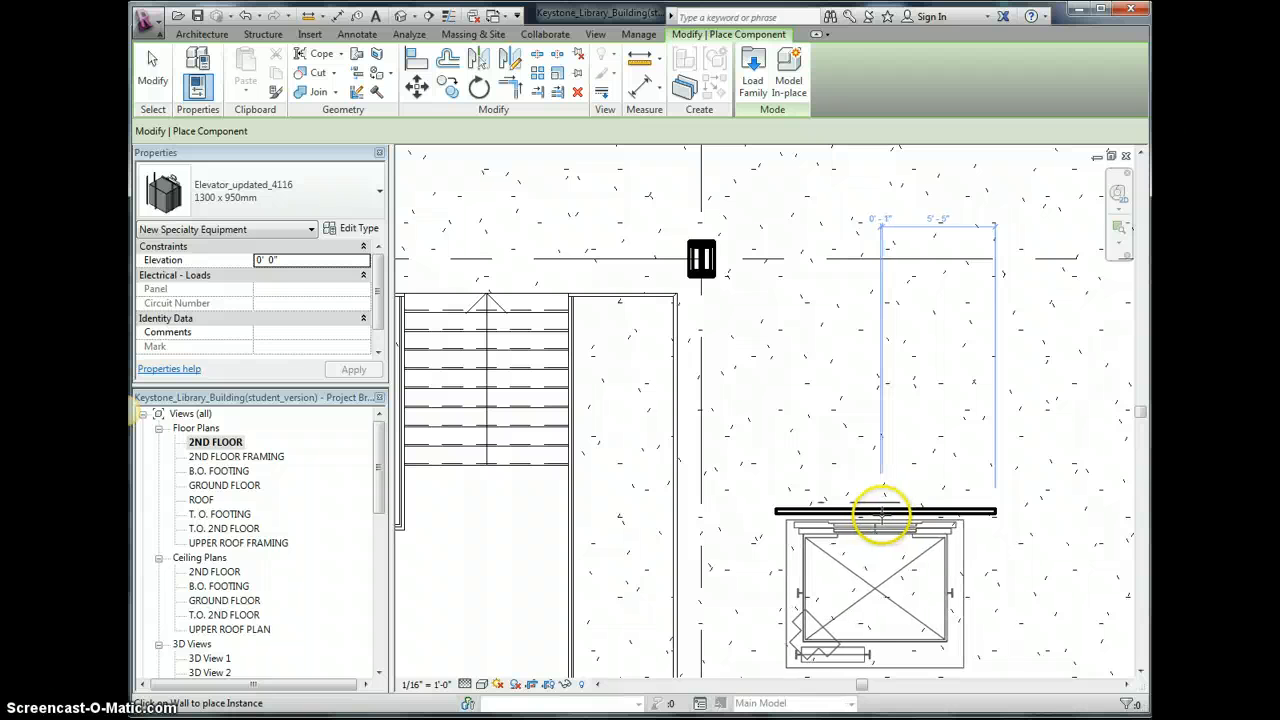
click(880, 515)
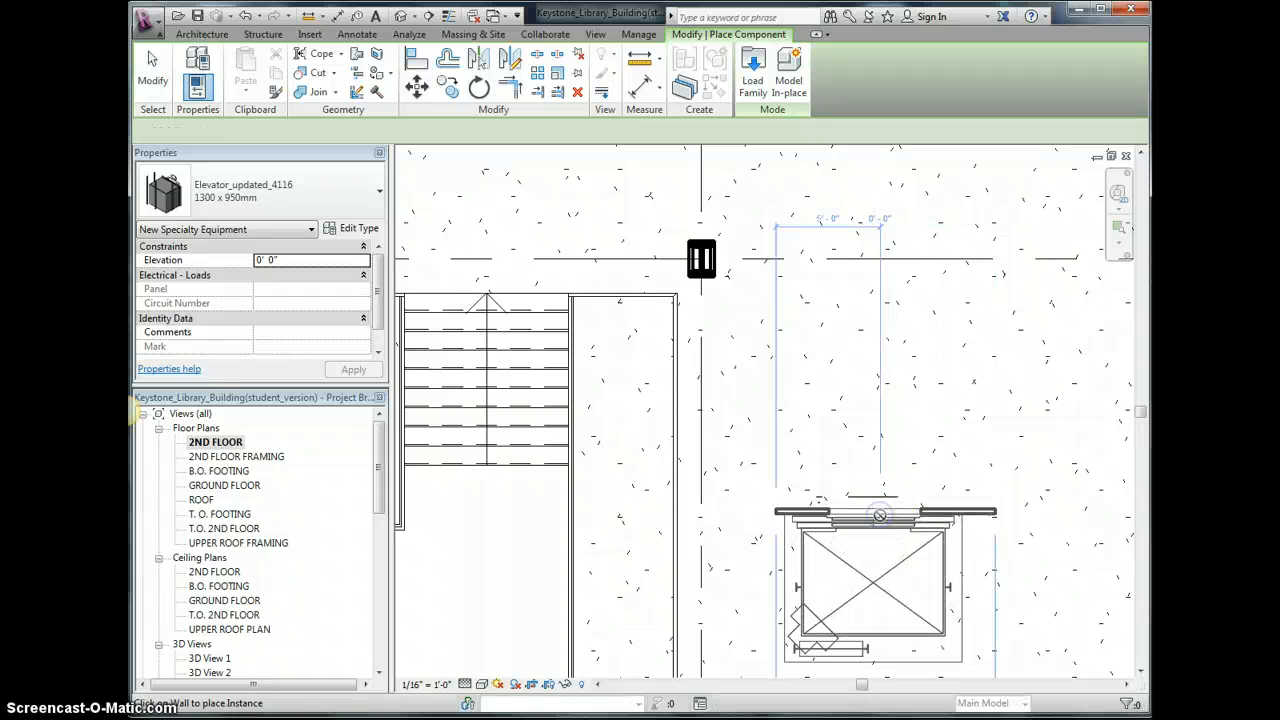
click(154, 66)
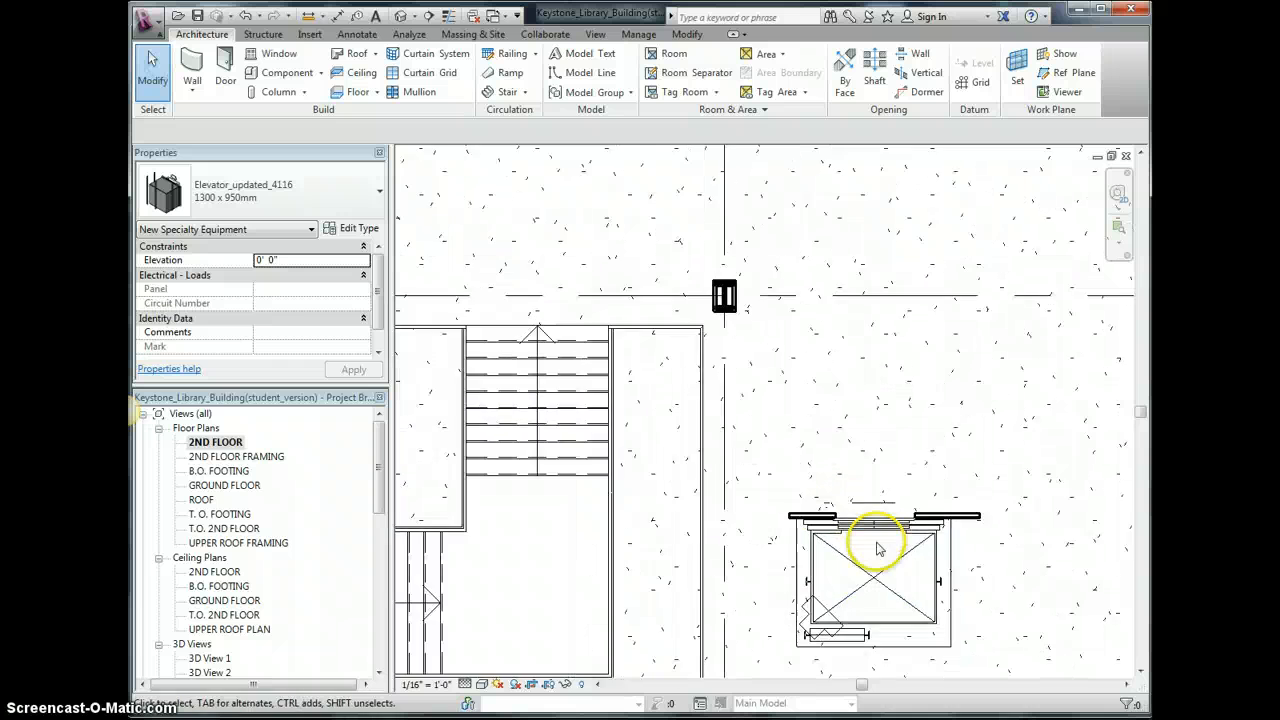
scroll(845, 512, down, 3)
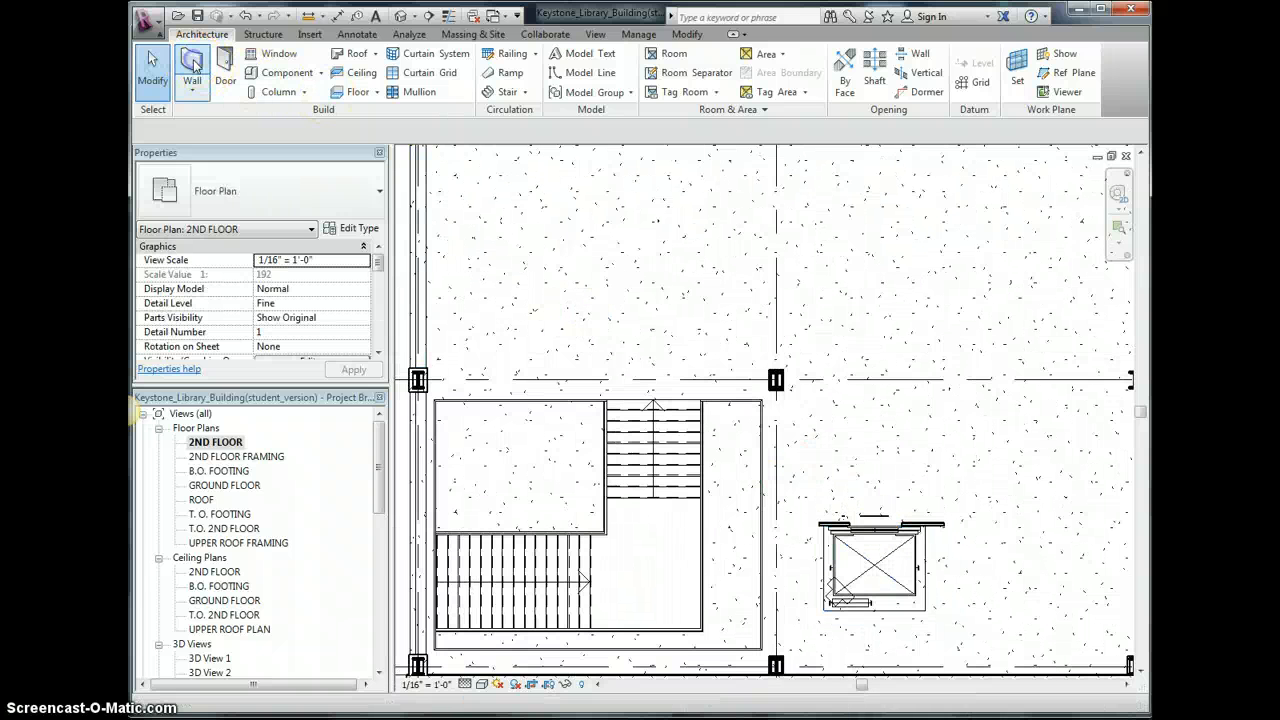
click(192, 66)
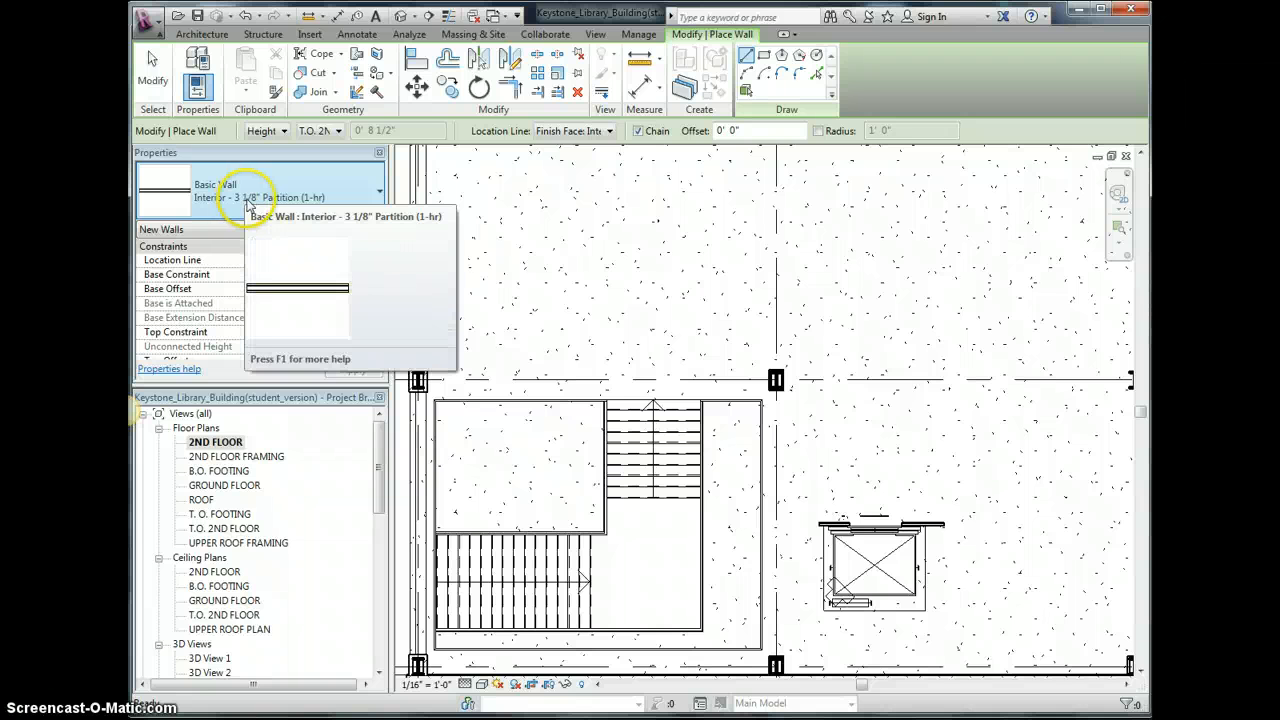
click(163, 78)
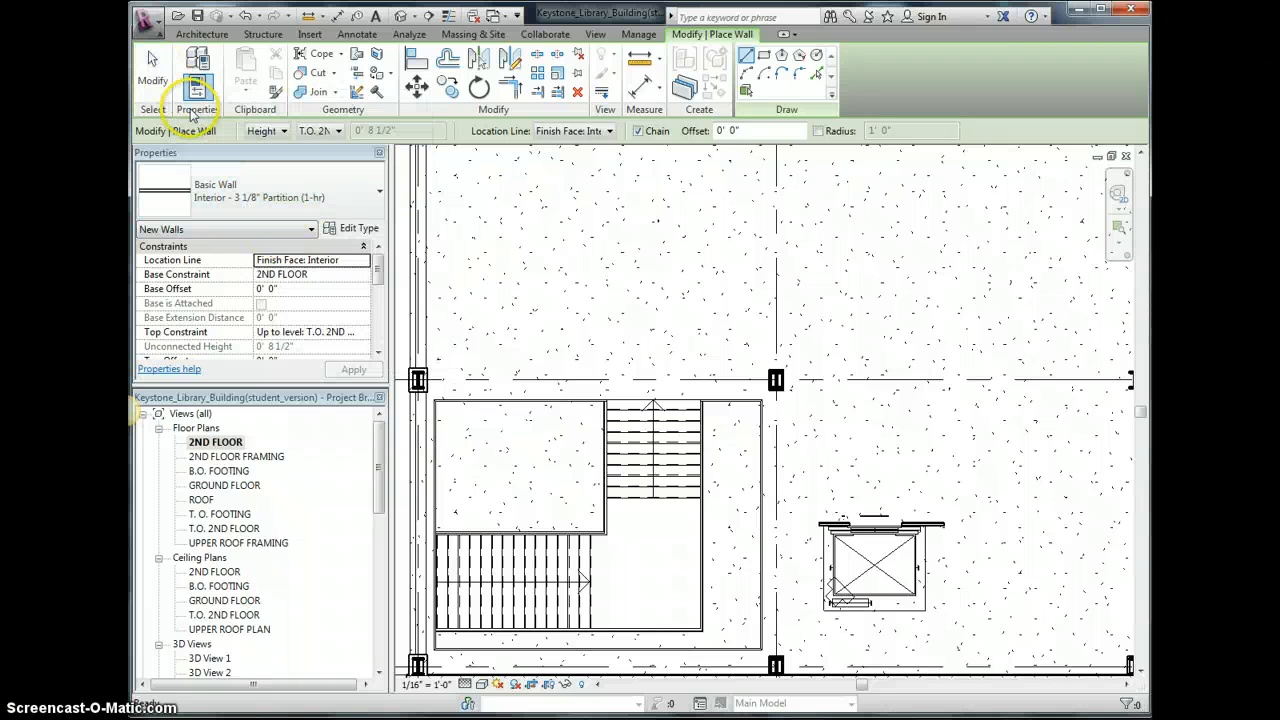
click(152, 65)
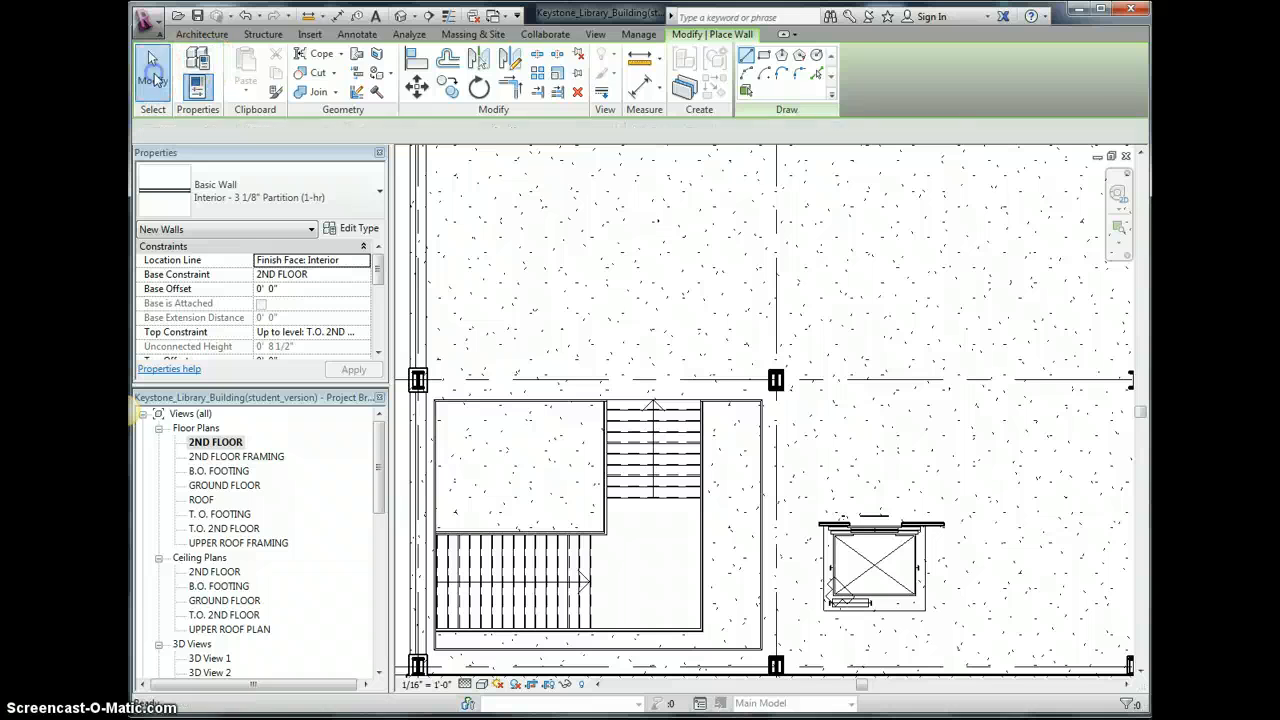
- Move the elevator's host wall south until it sits about 14'-11" below the grid line north of it
click(940, 528)
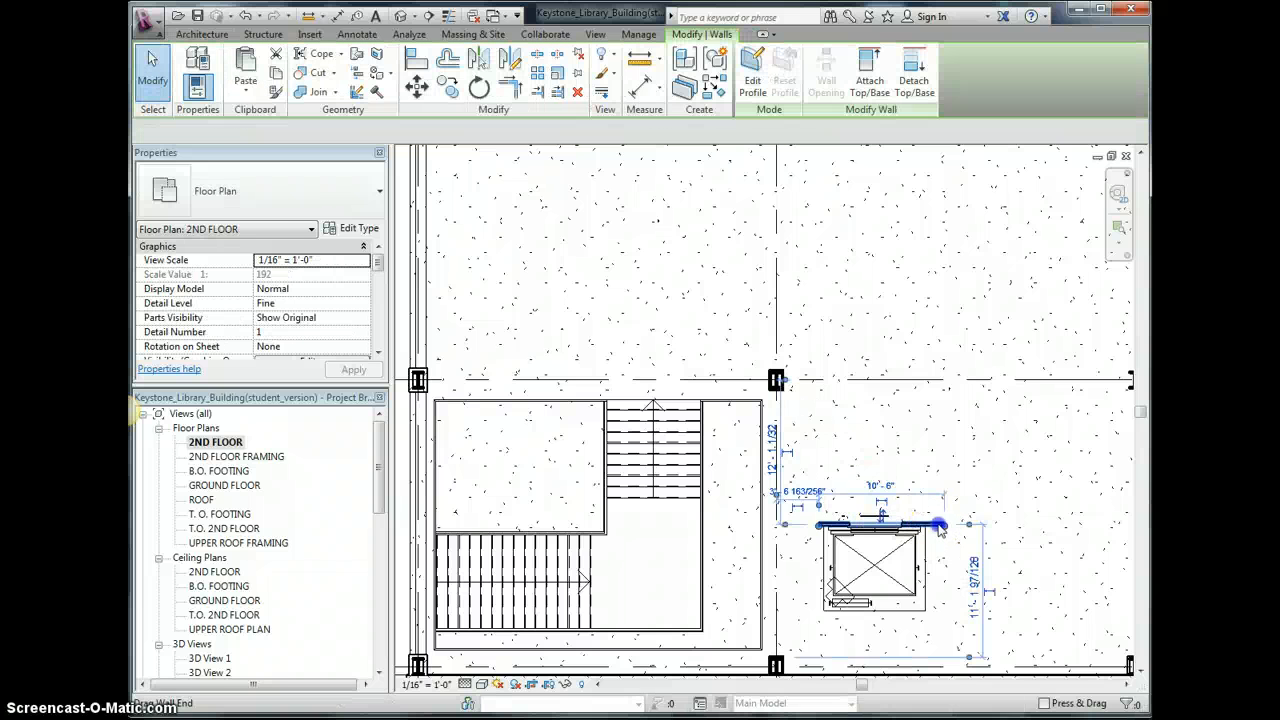
drag(937, 521, 918, 557)
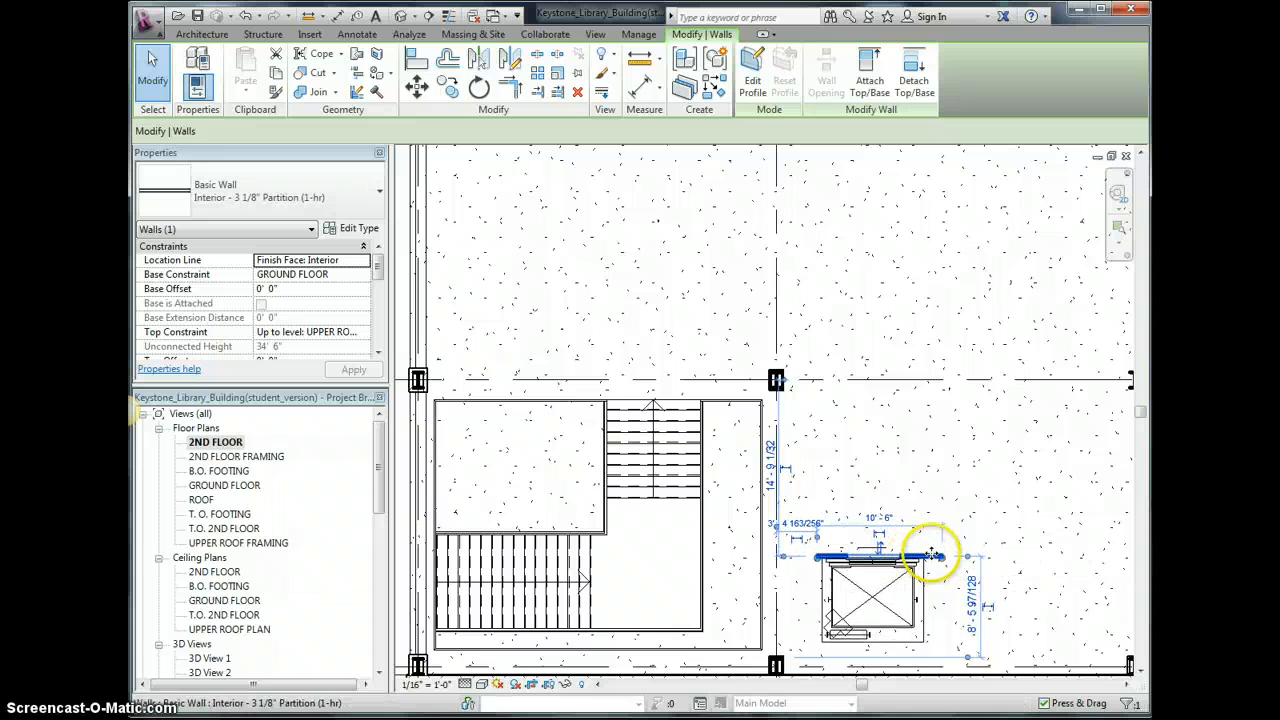
key(Down)
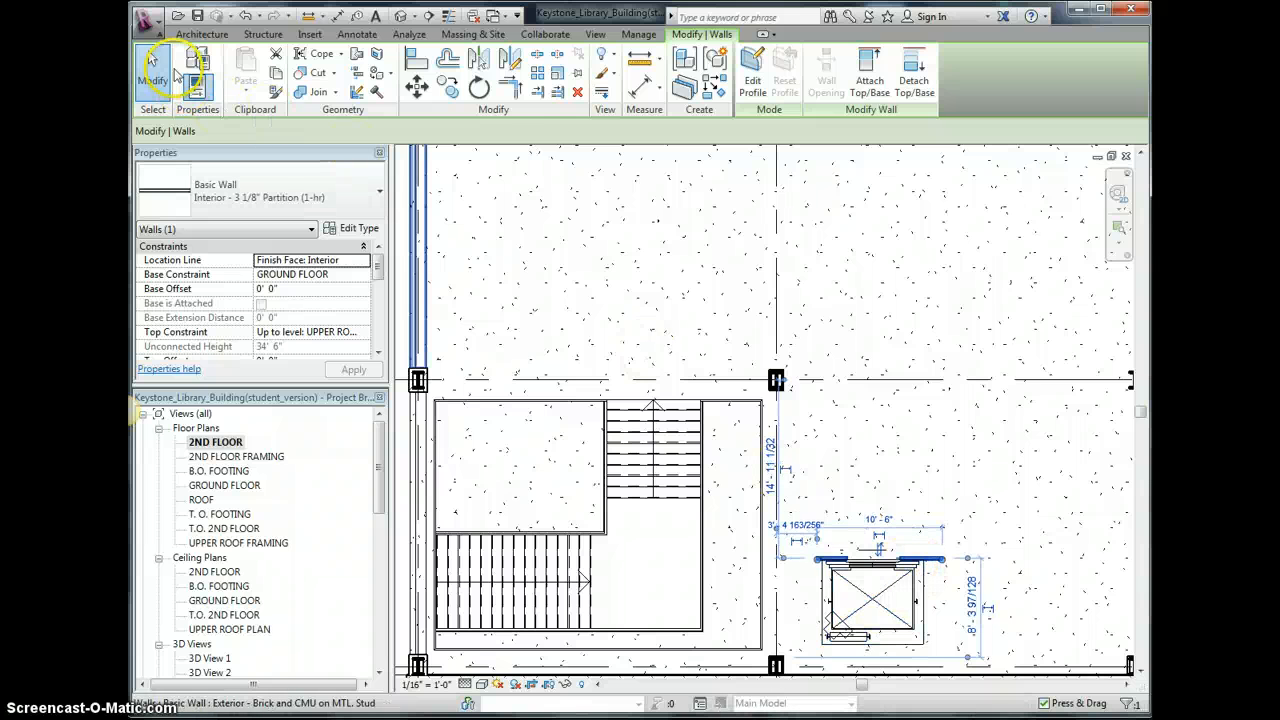
click(202, 34)
click(190, 62)
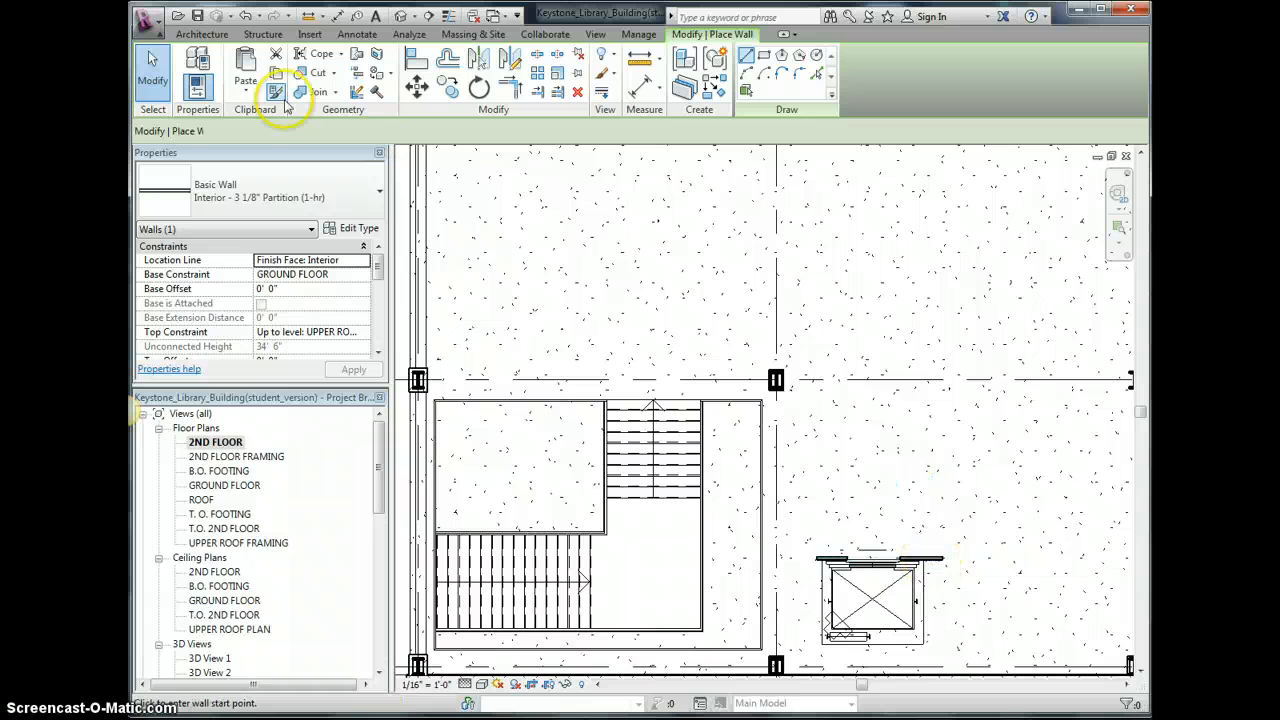
click(202, 34)
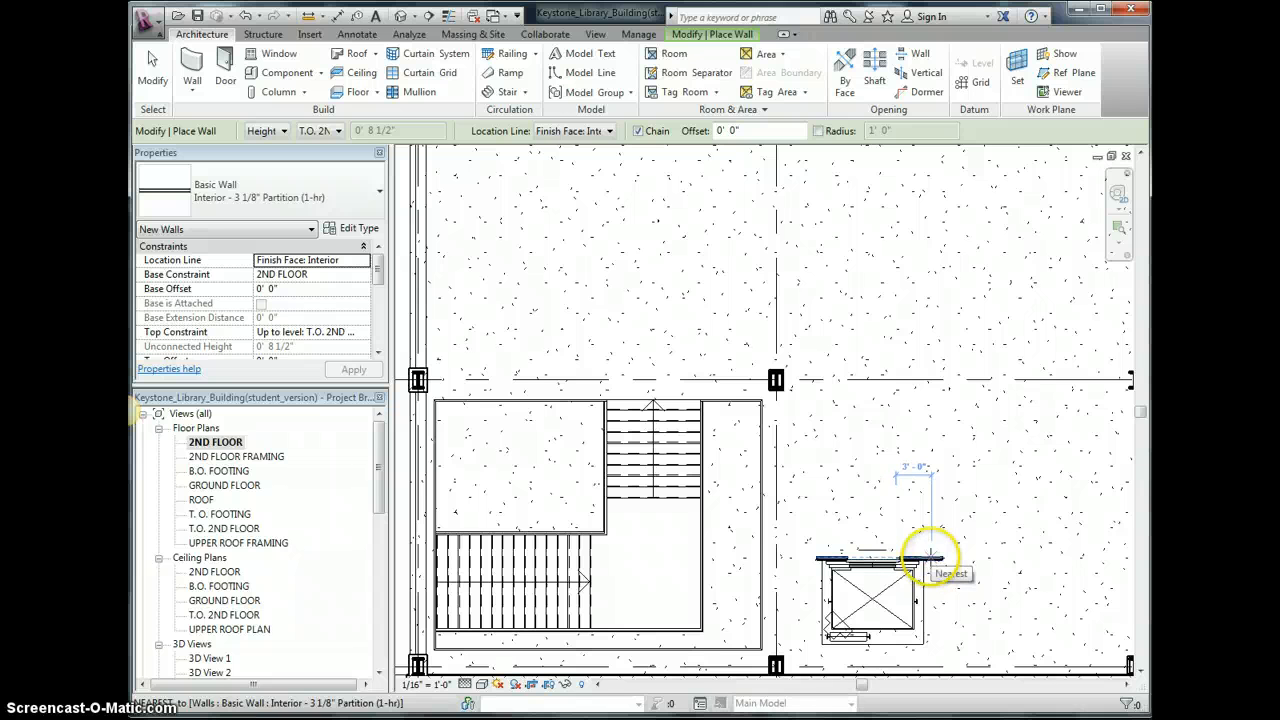
- In the GROUND FLOOR plan, draw 3 1/8" partition walls up to the upper roof level around the elevator's east, south and west sides, meeting the host wall
double_click(226, 484)
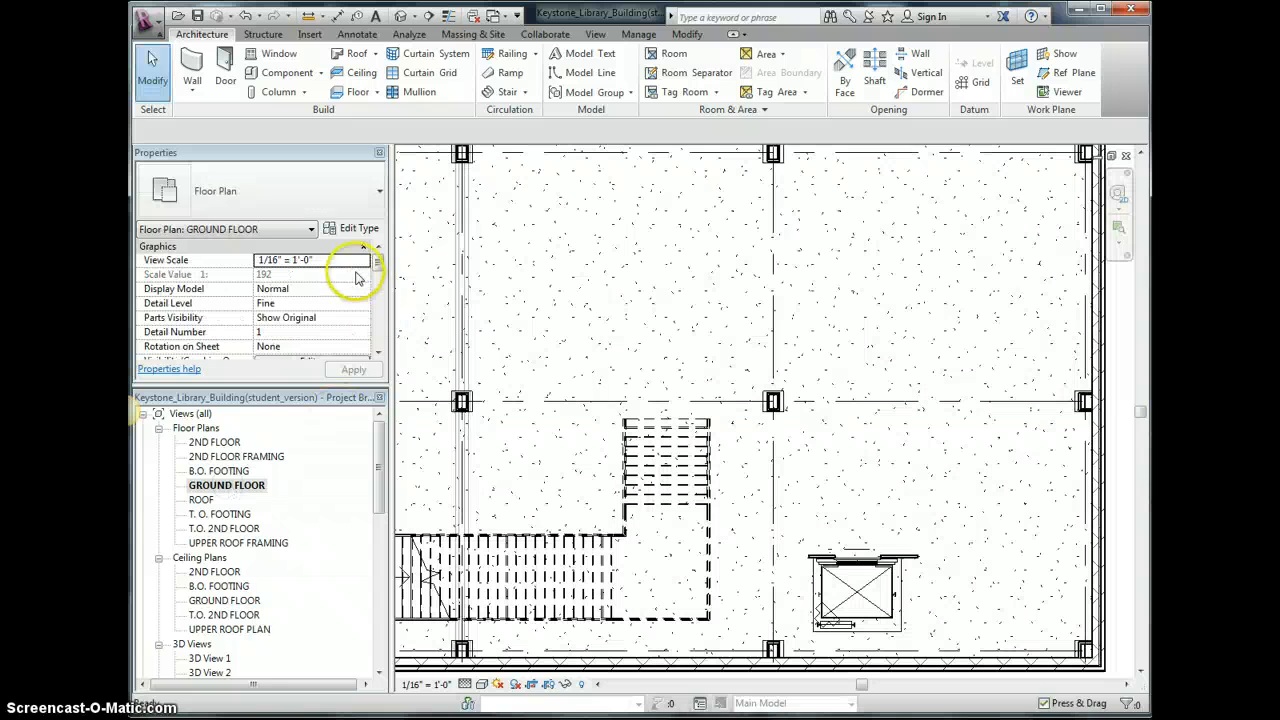
click(192, 70)
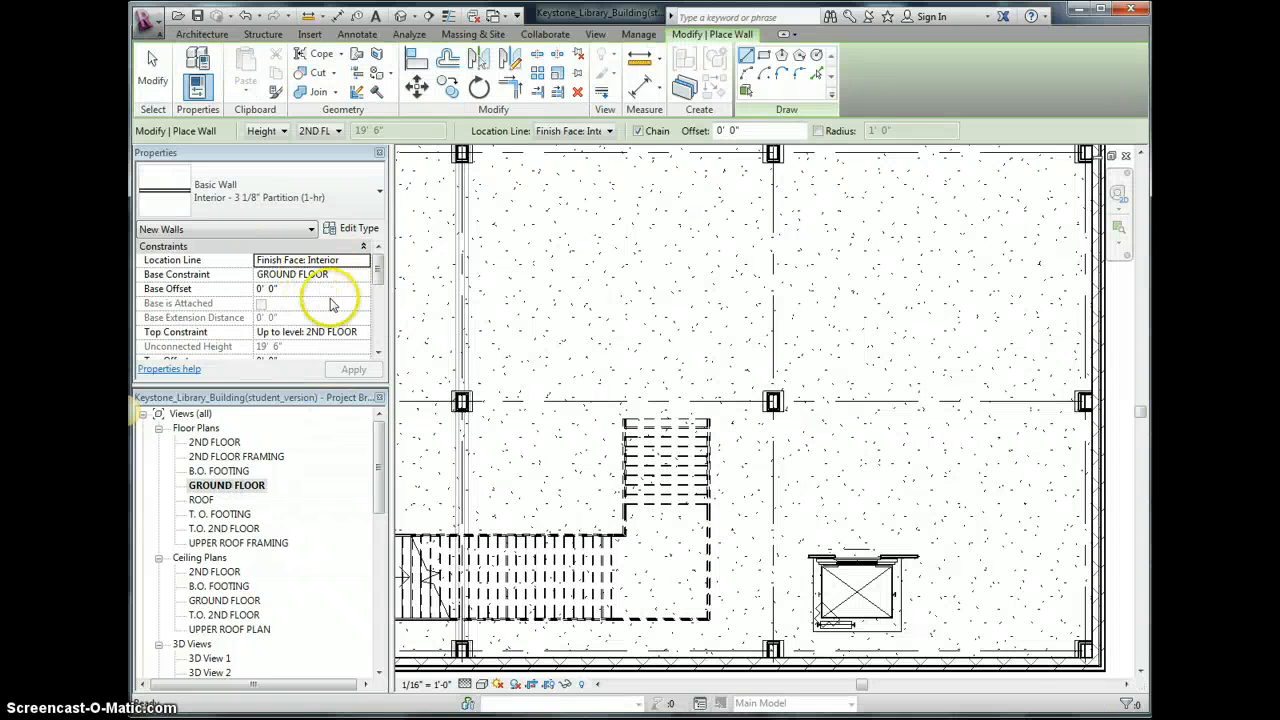
click(366, 340)
click(300, 400)
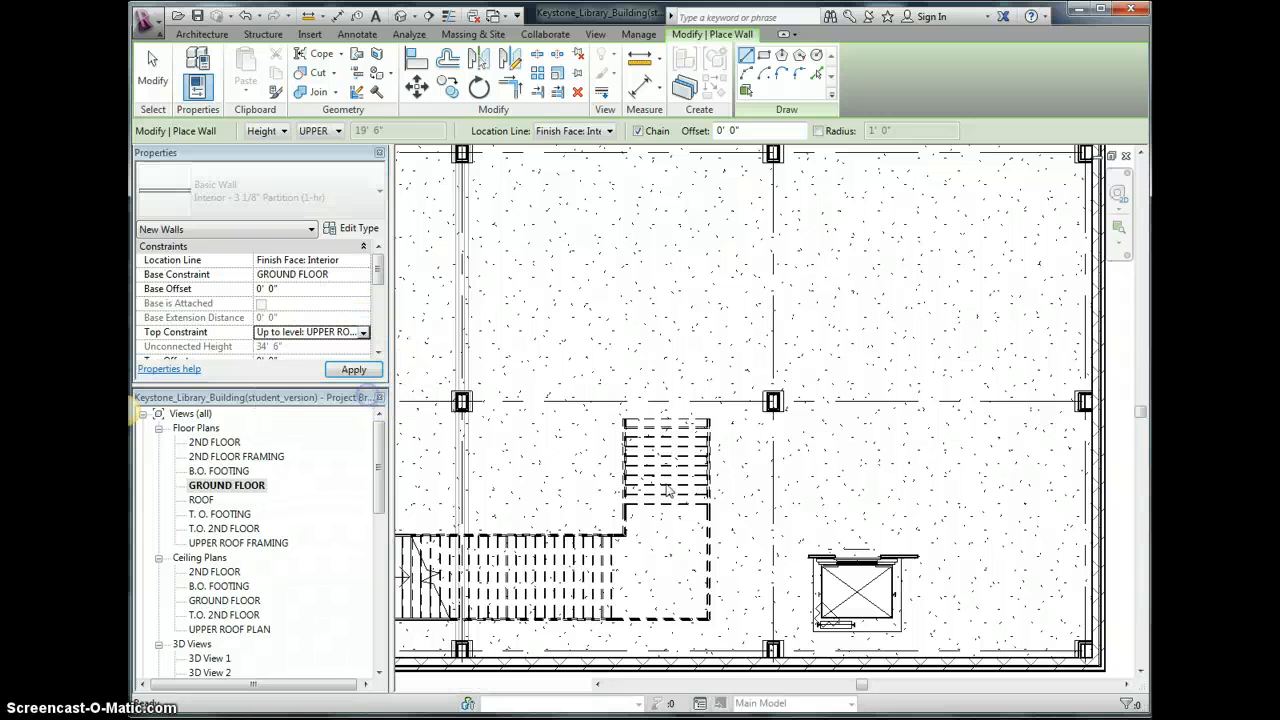
scroll(904, 563, up, 2)
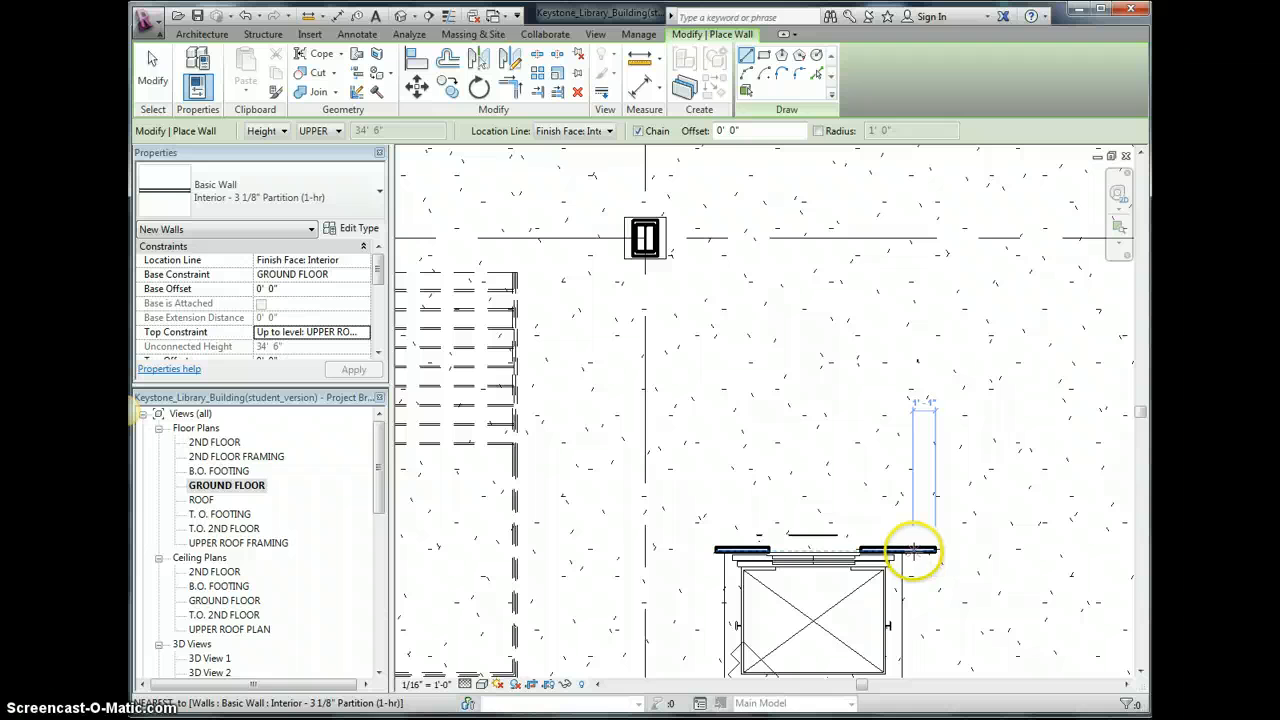
click(916, 551)
middle_drag(921, 667, 922, 587)
click(906, 625)
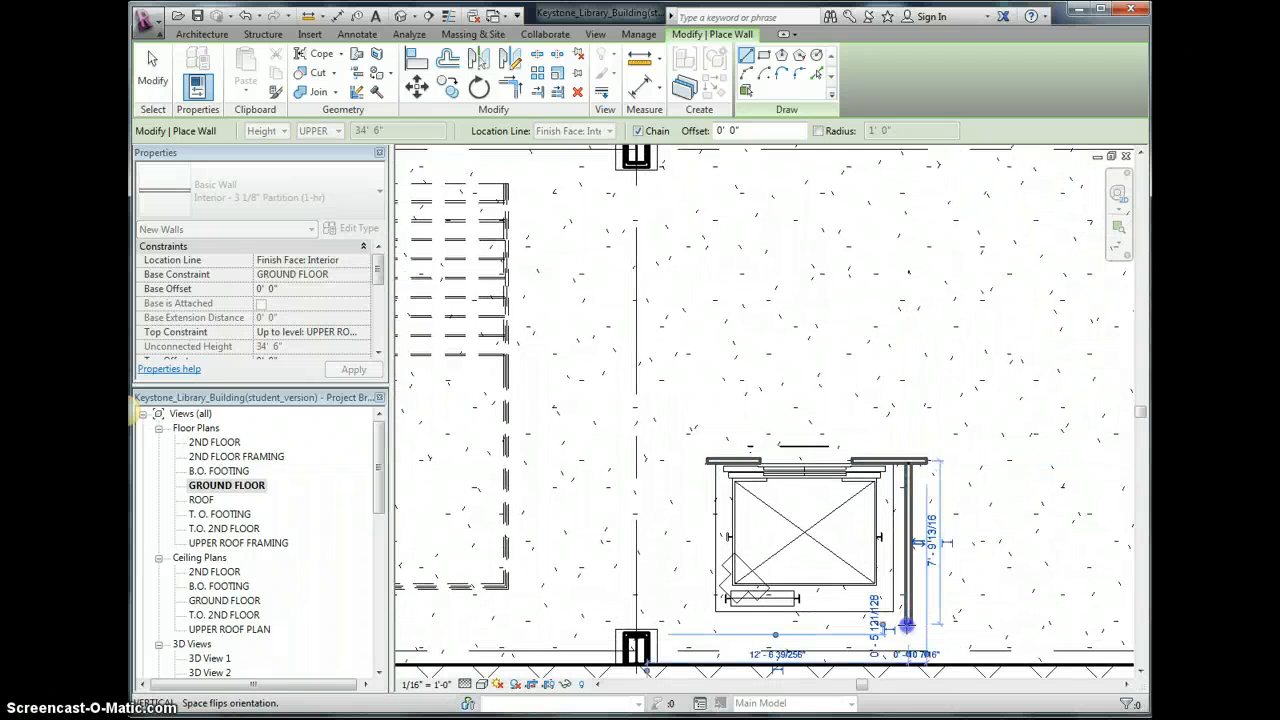
click(708, 620)
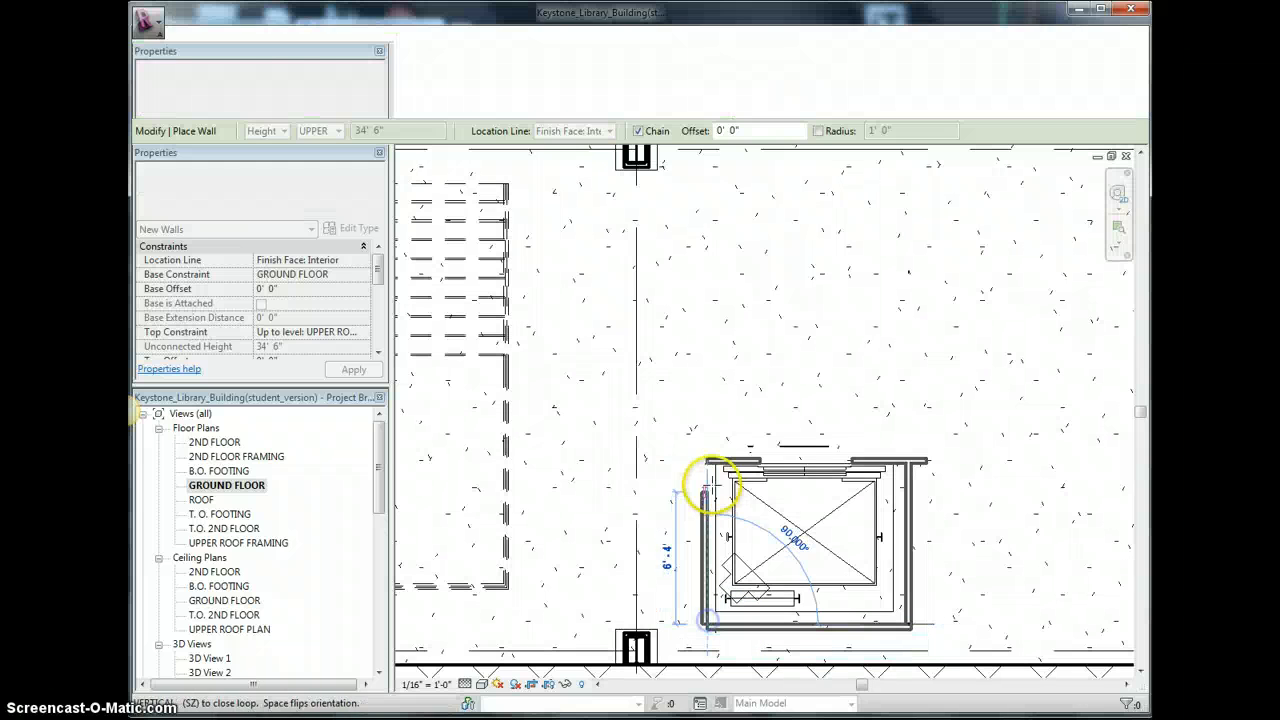
click(705, 461)
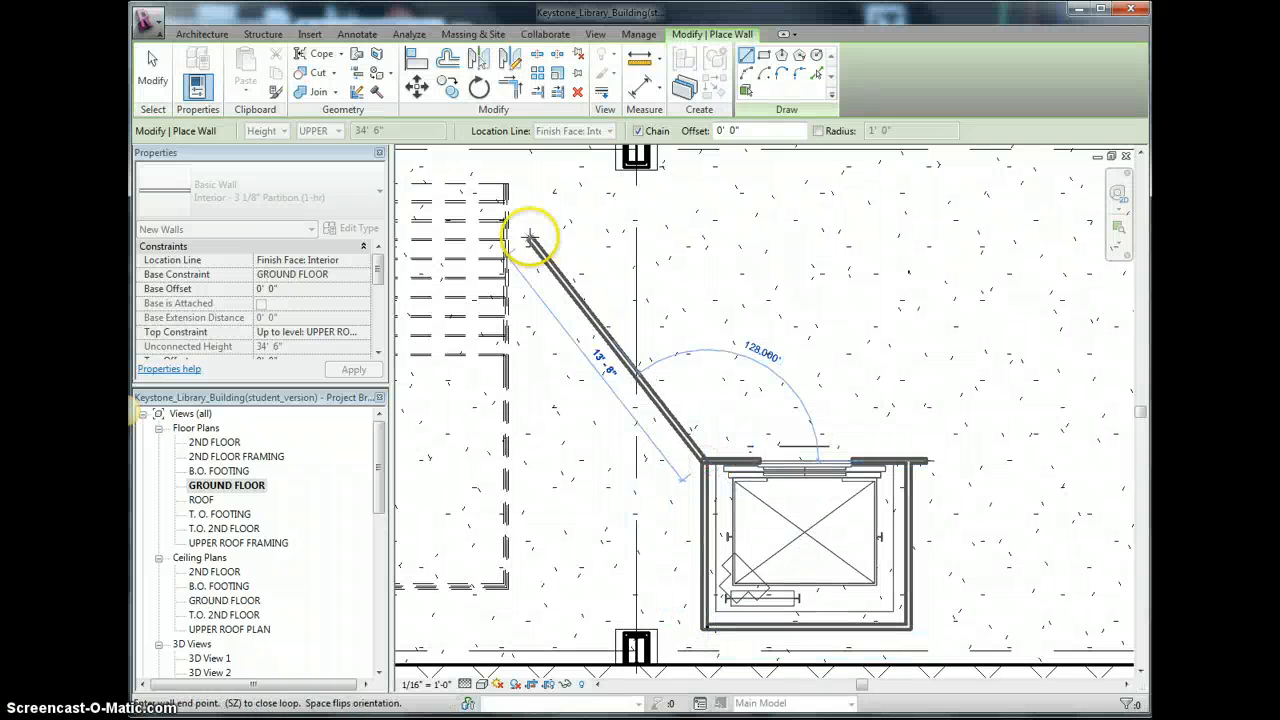
click(157, 70)
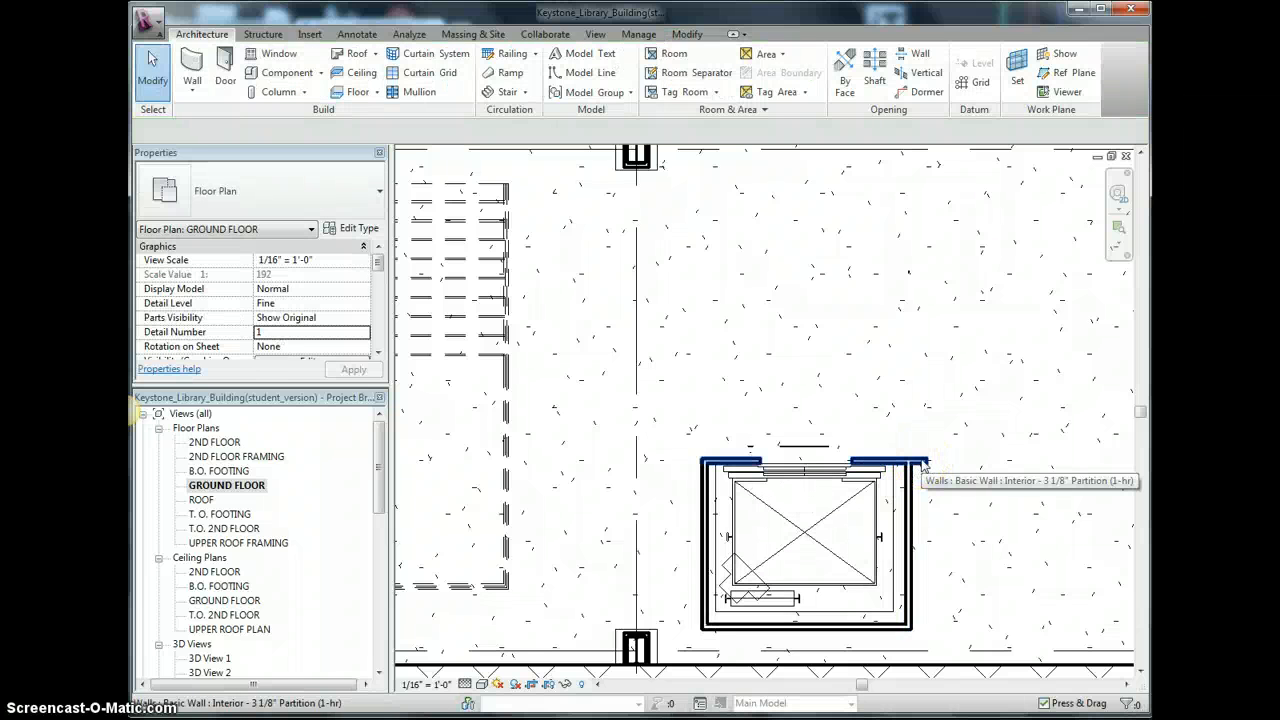
- Trim the host wall's overhanging east end to a corner with the shaft's east wall
click(900, 463)
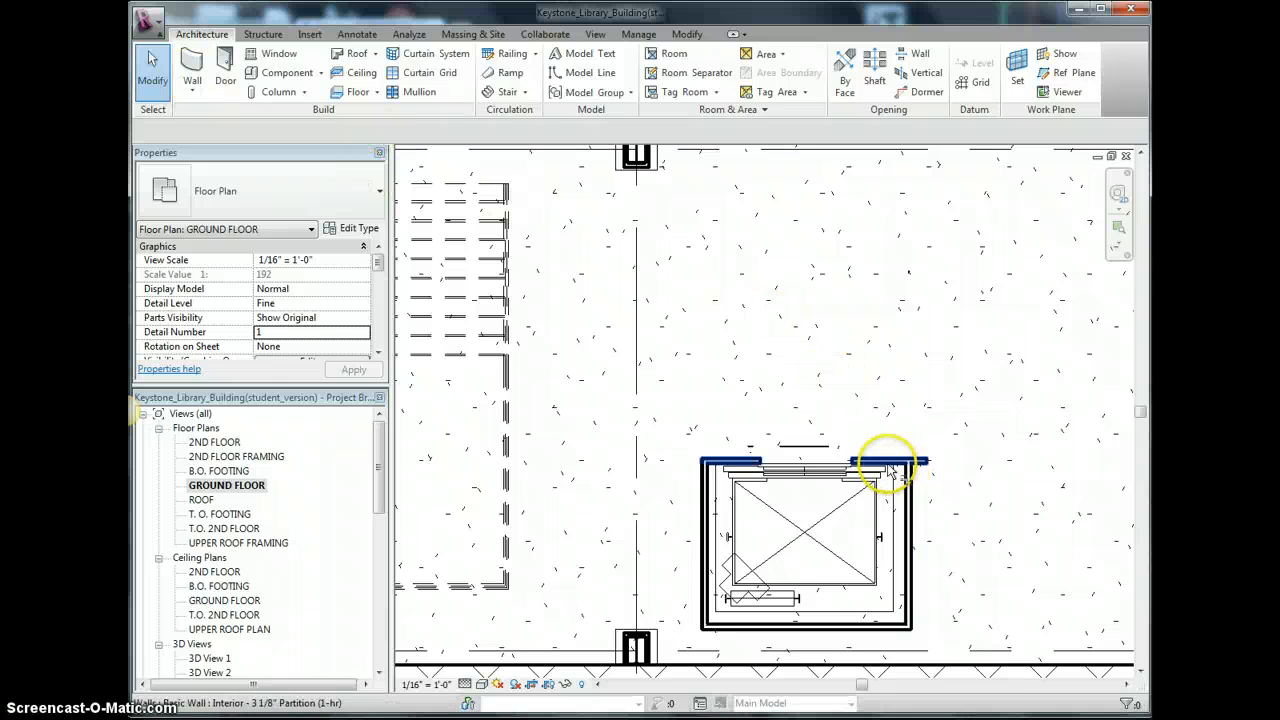
key(t)
key(r)
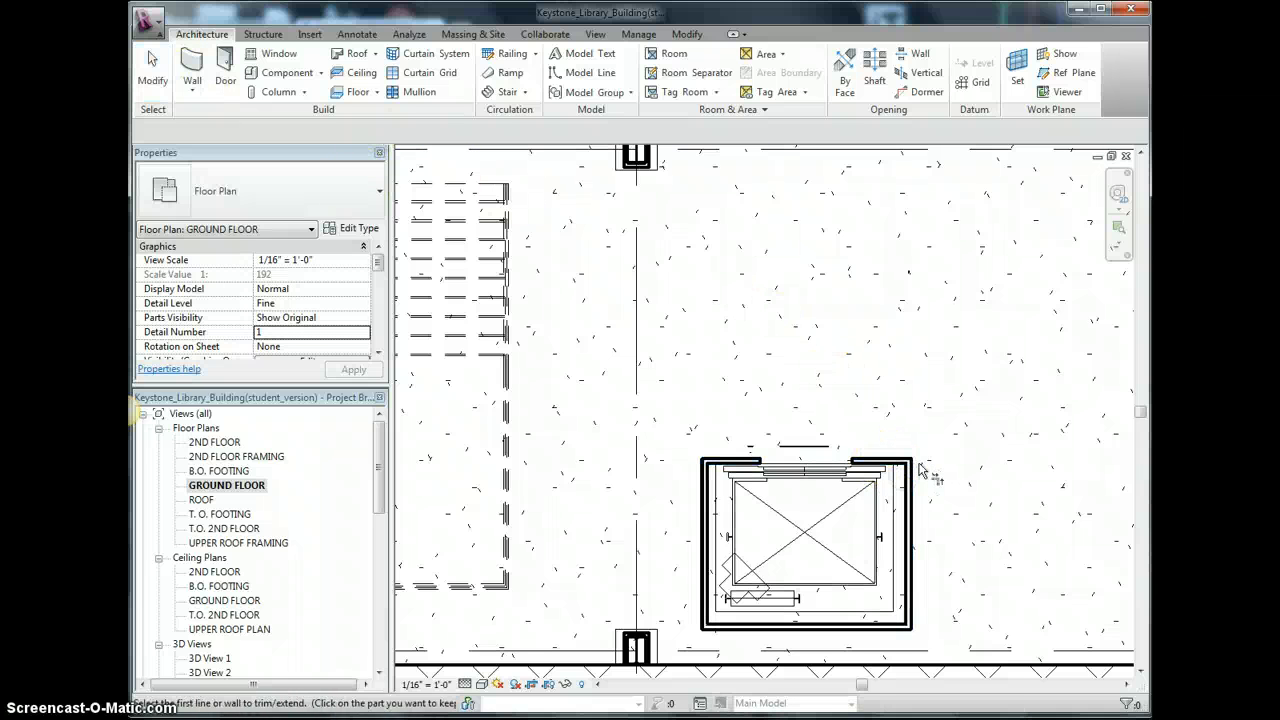
click(910, 467)
click(908, 517)
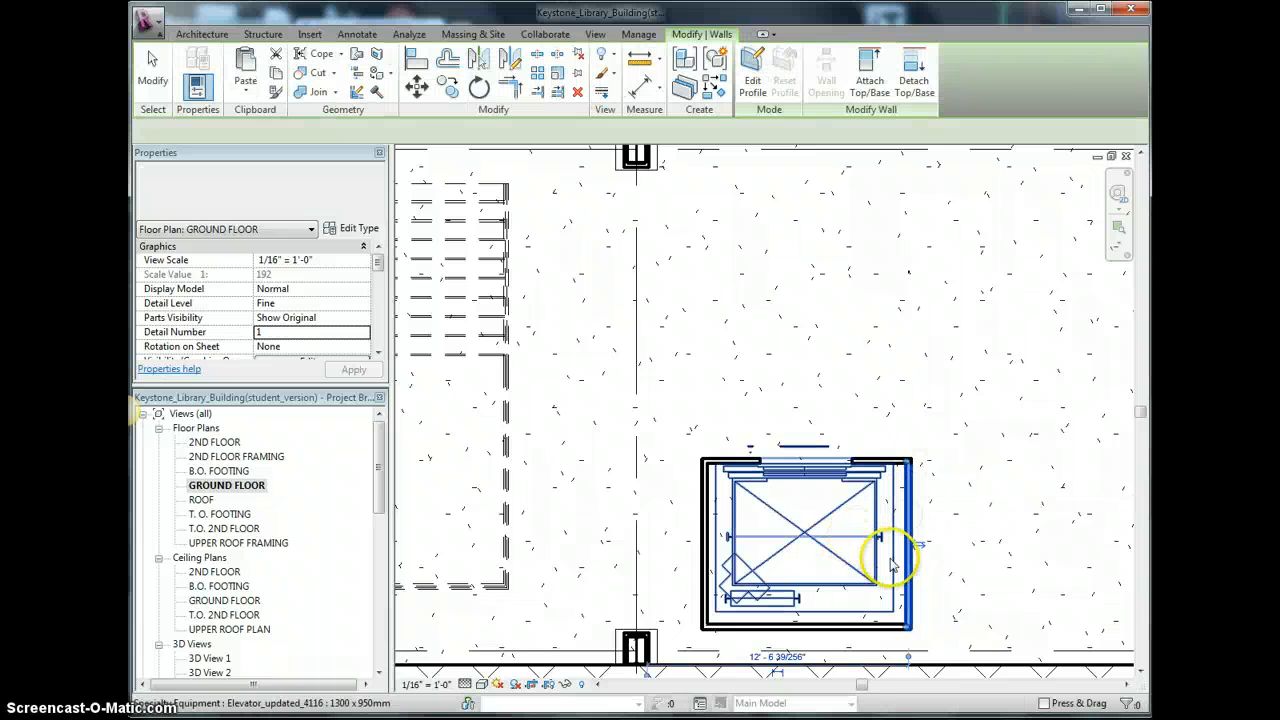
click(943, 578)
- Create a ground-floor camera view from north of the elevator, with its target south of the building so it faces the elevator doors
scroll(948, 555, down, 3)
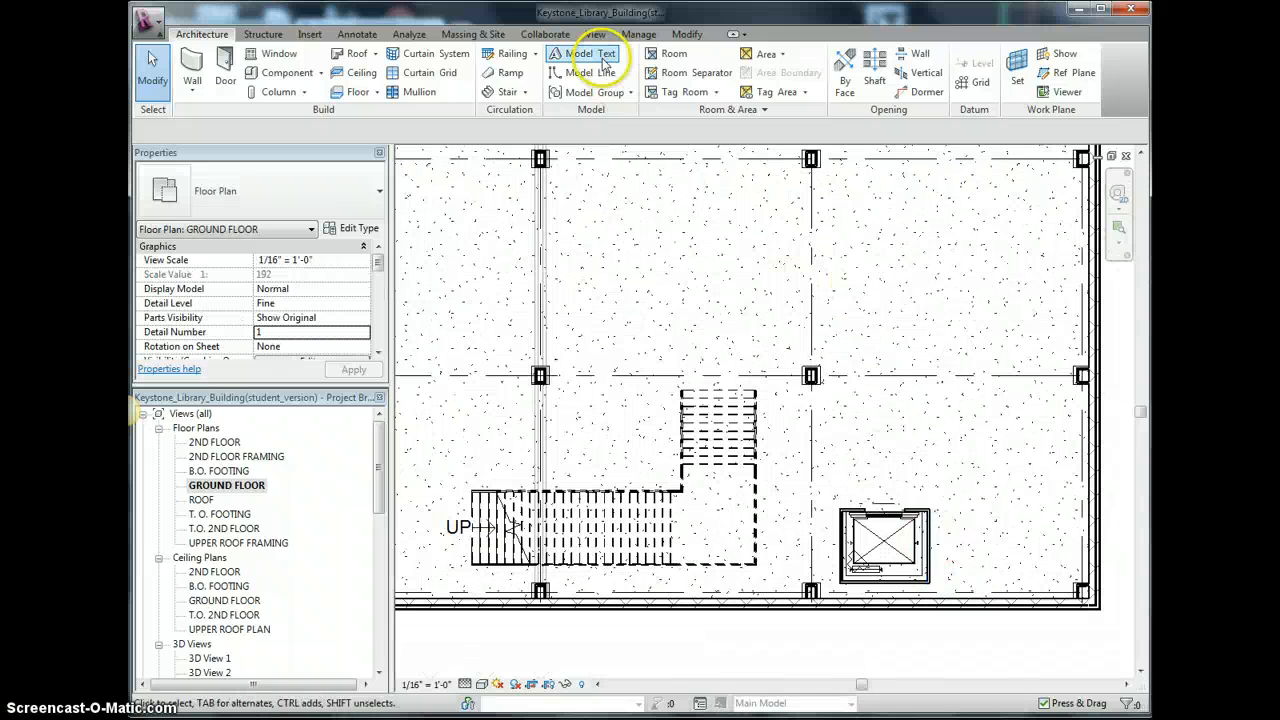
click(606, 36)
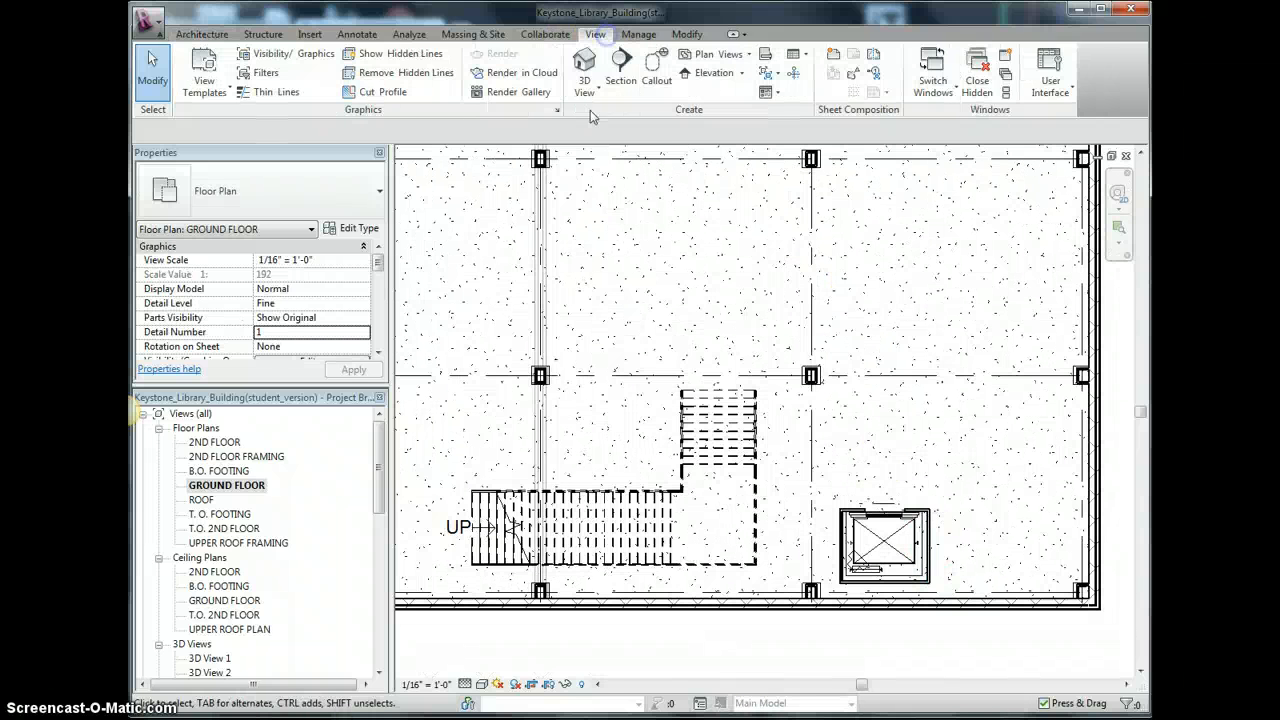
click(588, 82)
click(612, 150)
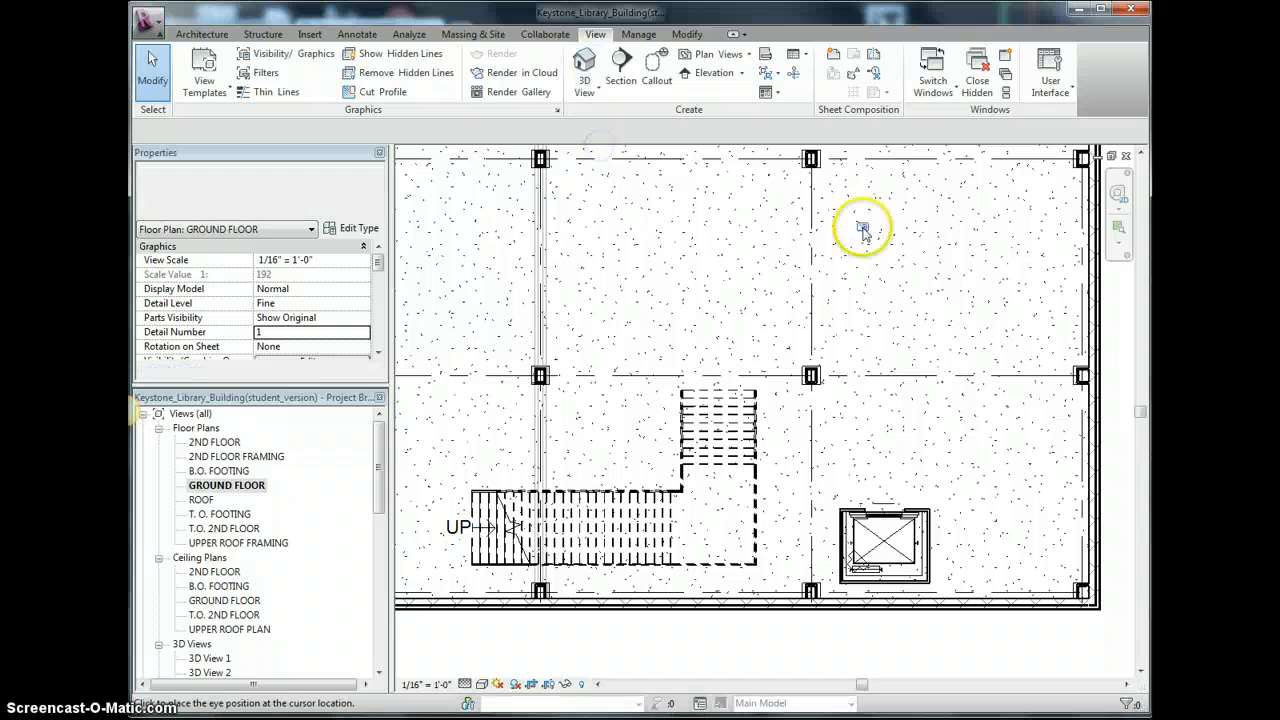
scroll(862, 224, down, 1)
click(863, 160)
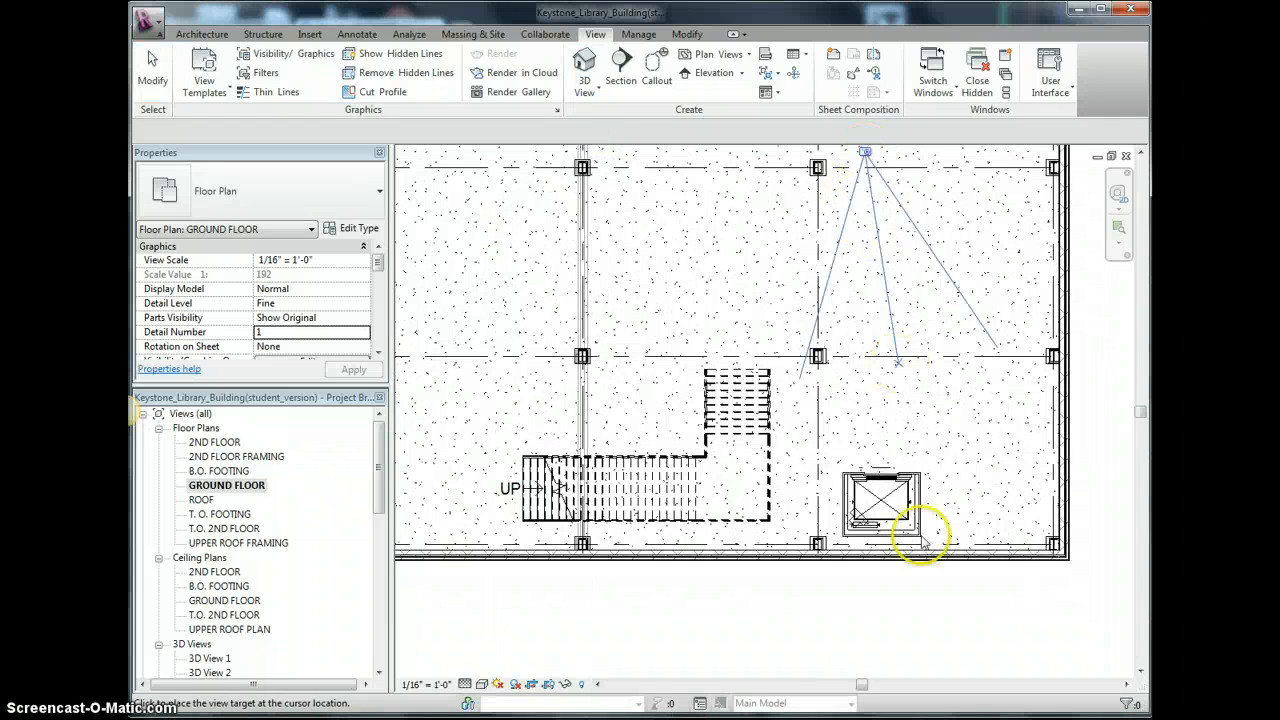
click(843, 652)
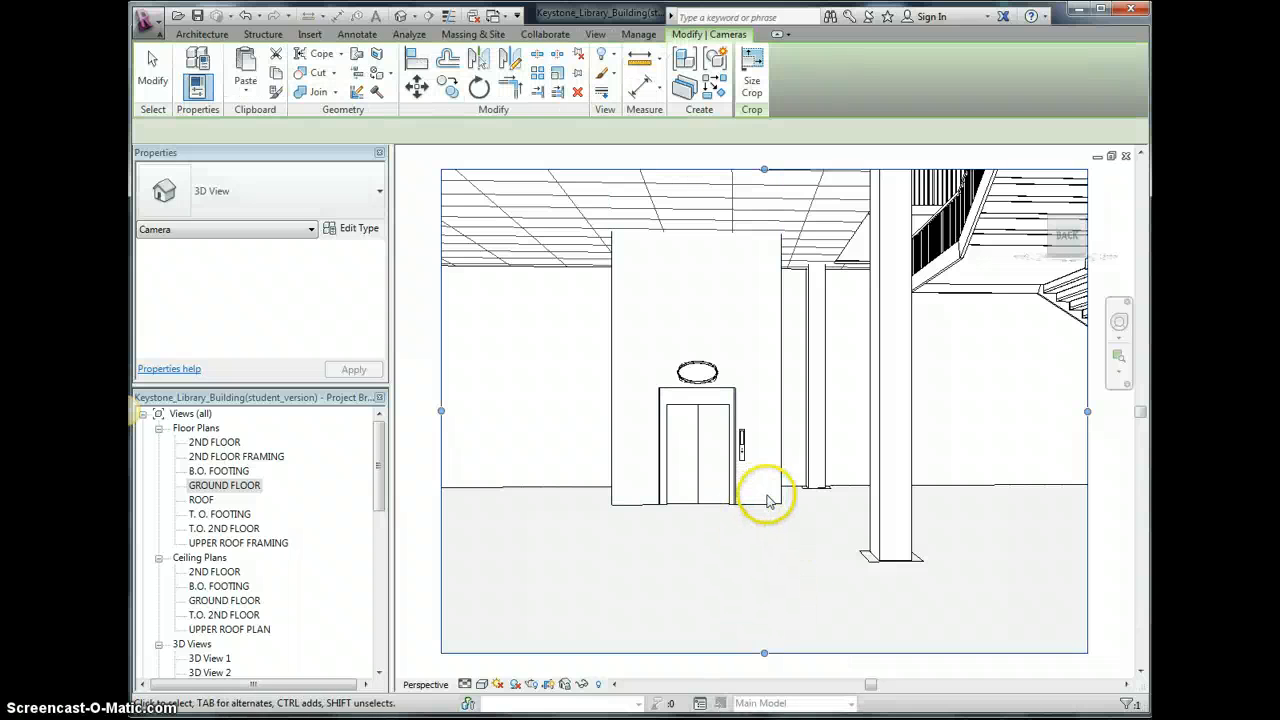
key(Escape)
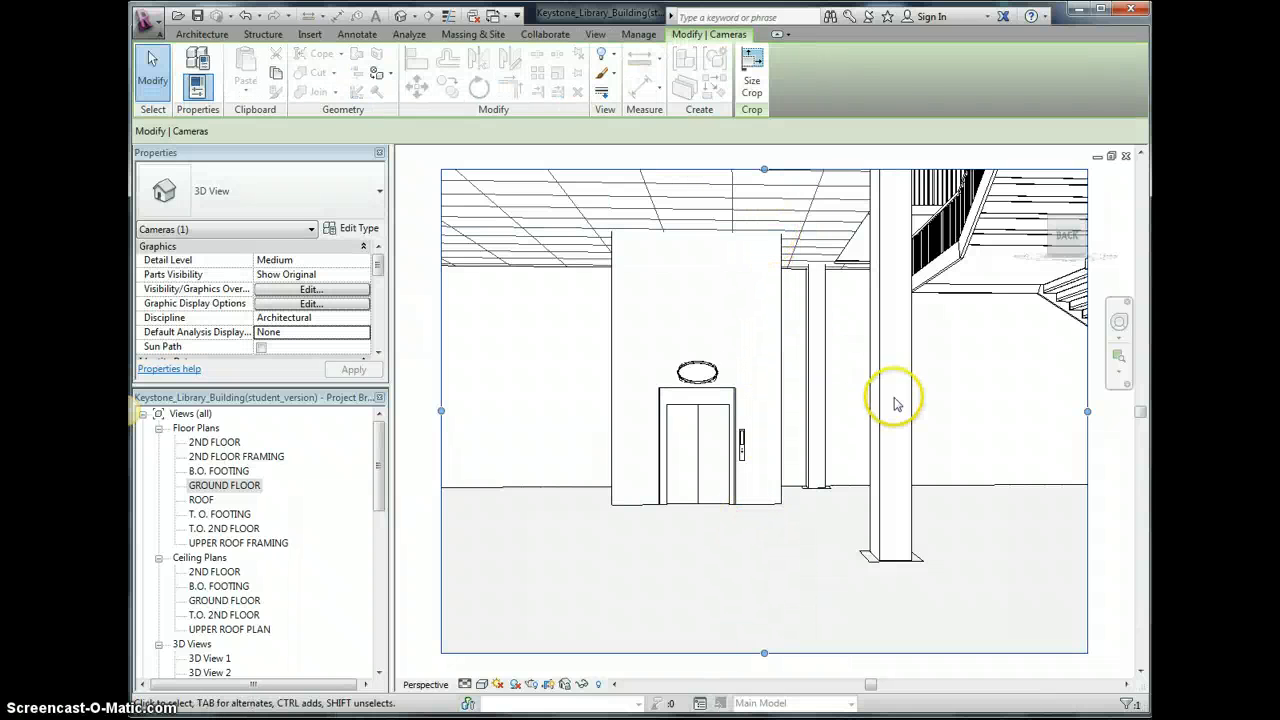